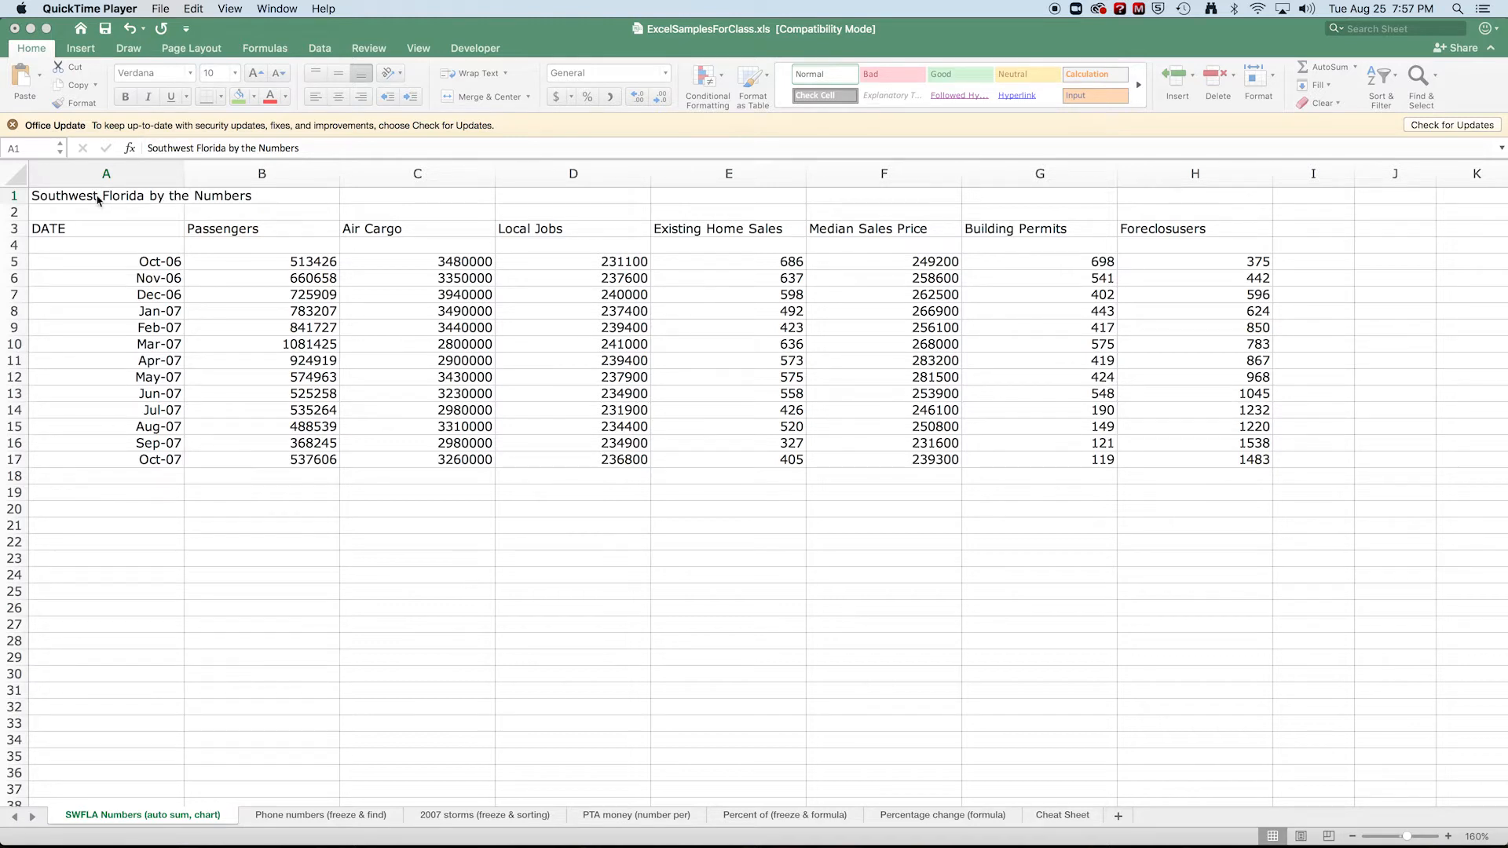
Format the sheet title in A1 as 18-point bold text.
{"action": "left_click", "coordinate": [68, 199]}
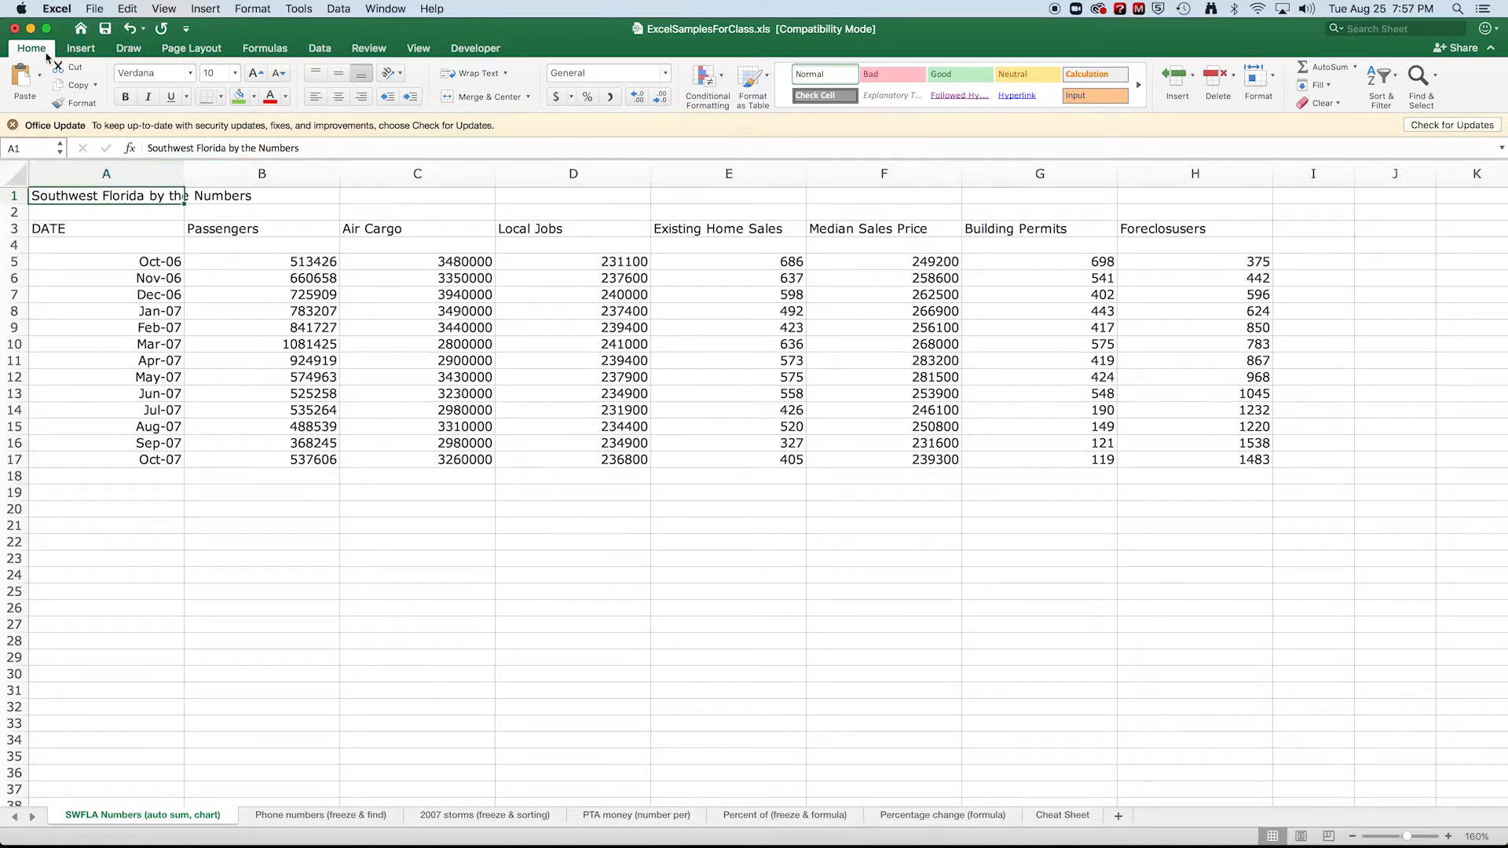
{"action": "left_click", "coordinate": [234, 74]}
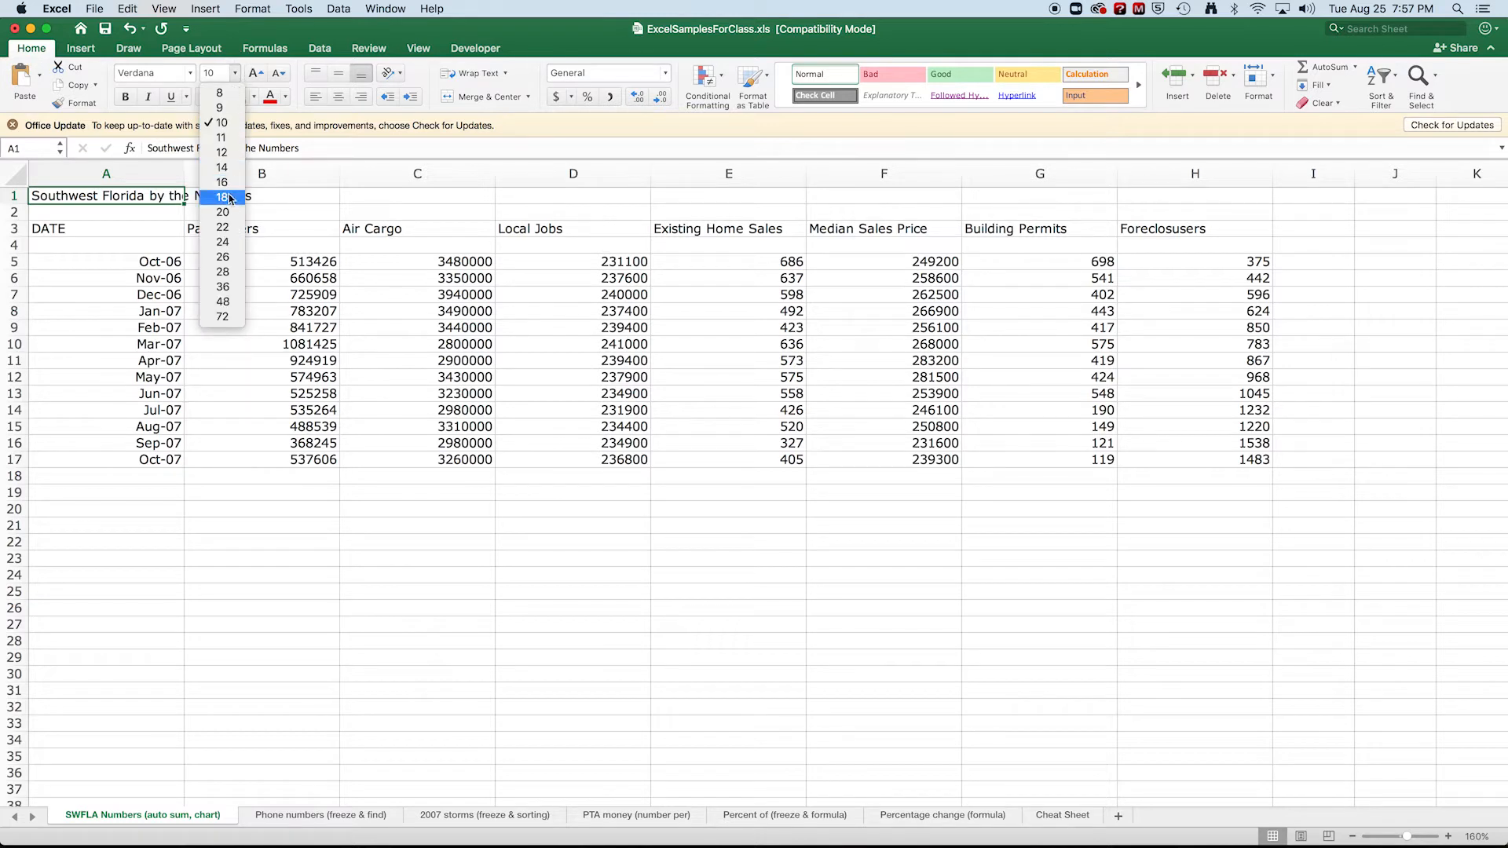
{"action": "left_click", "coordinate": [231, 198]}
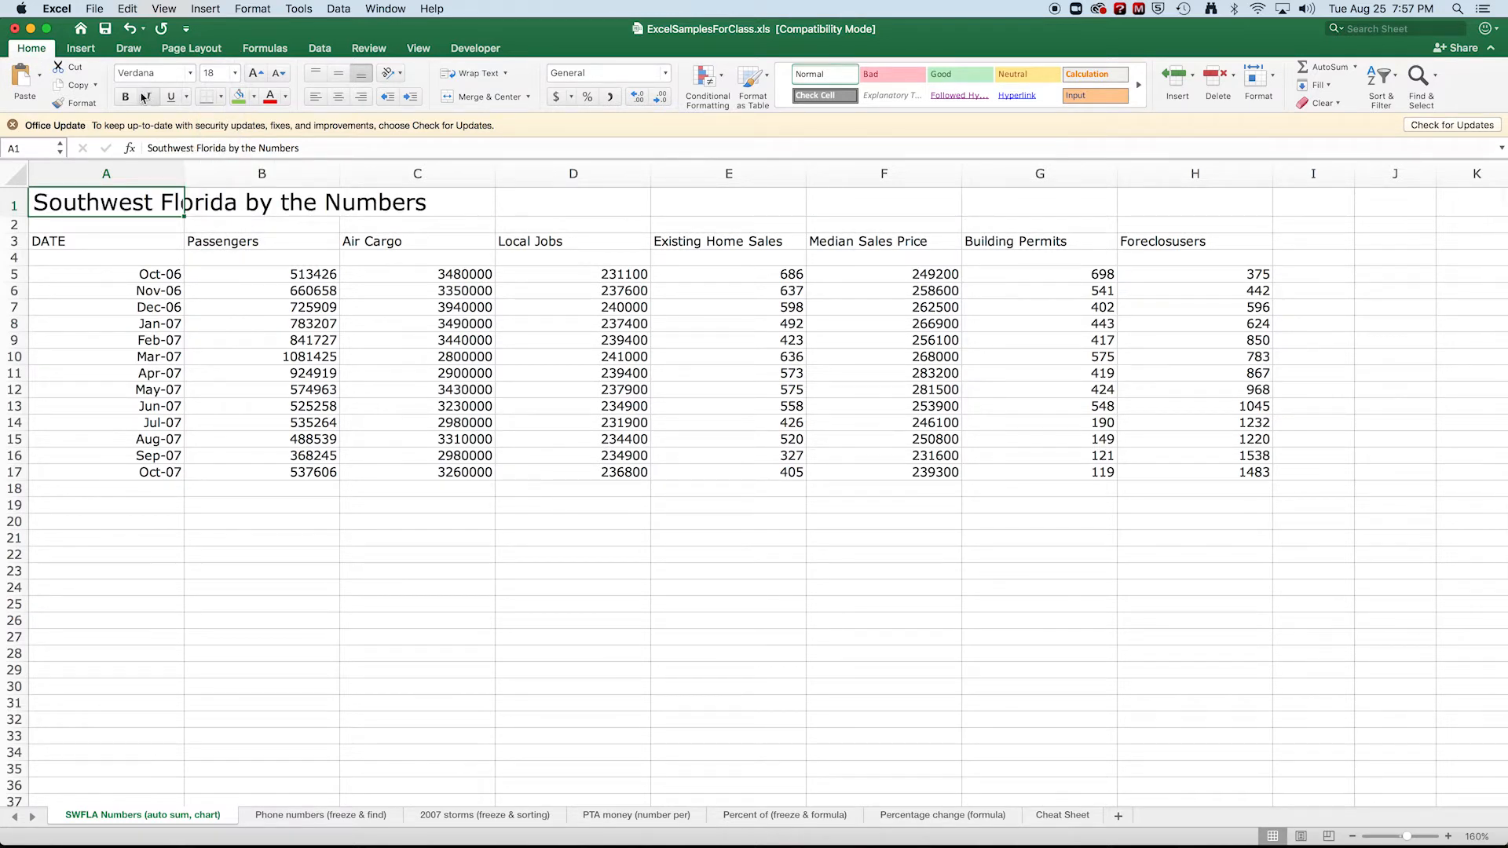
{"action": "left_click", "coordinate": [127, 97]}
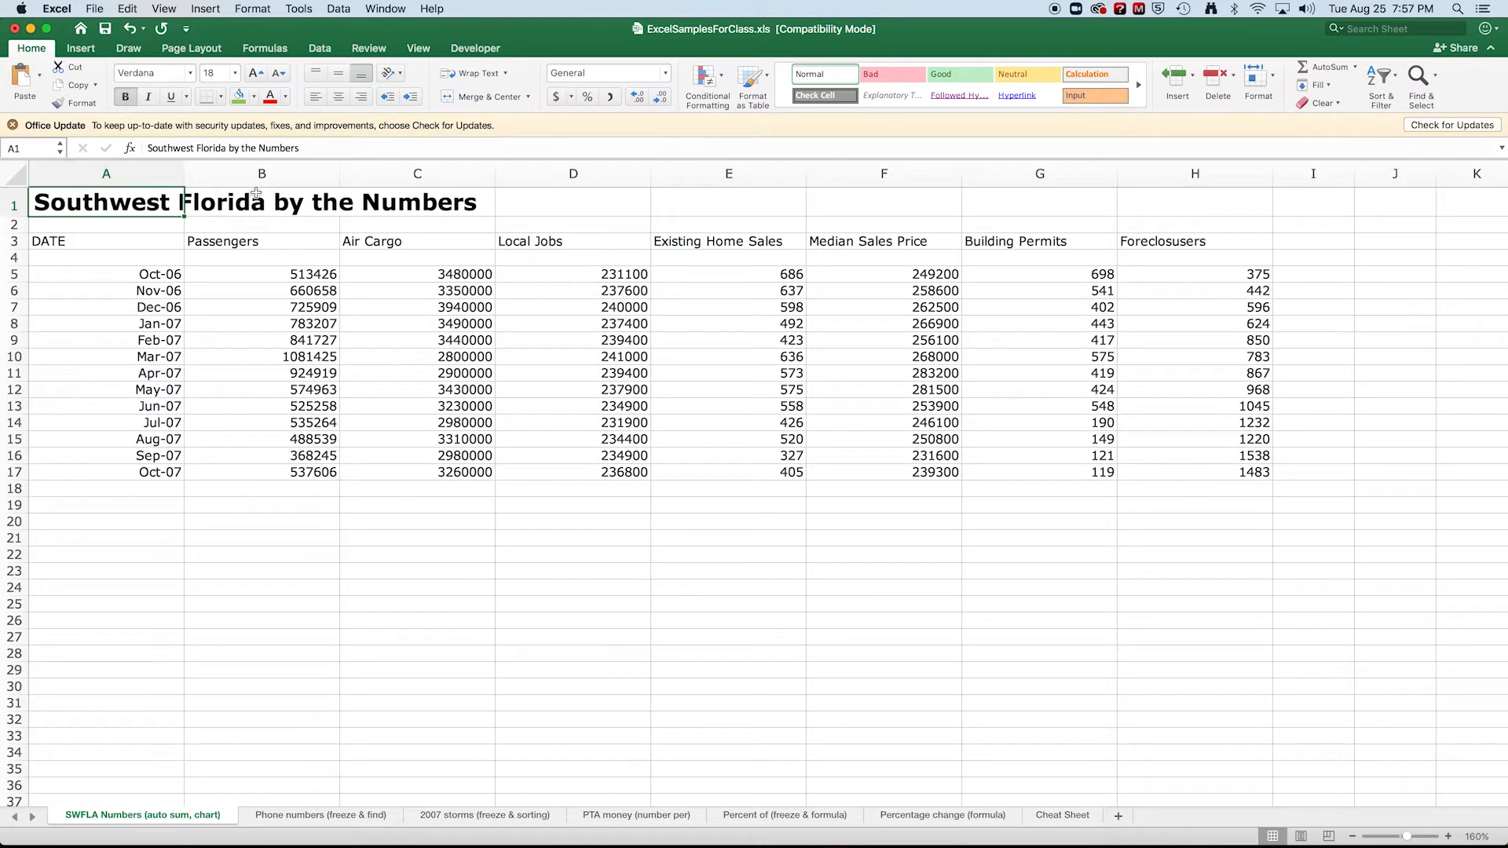
Make the column headings in A3:H3 bold.
{"action": "left_click_drag", "start_coordinate": [117, 240], "coordinate": [1155, 241]}
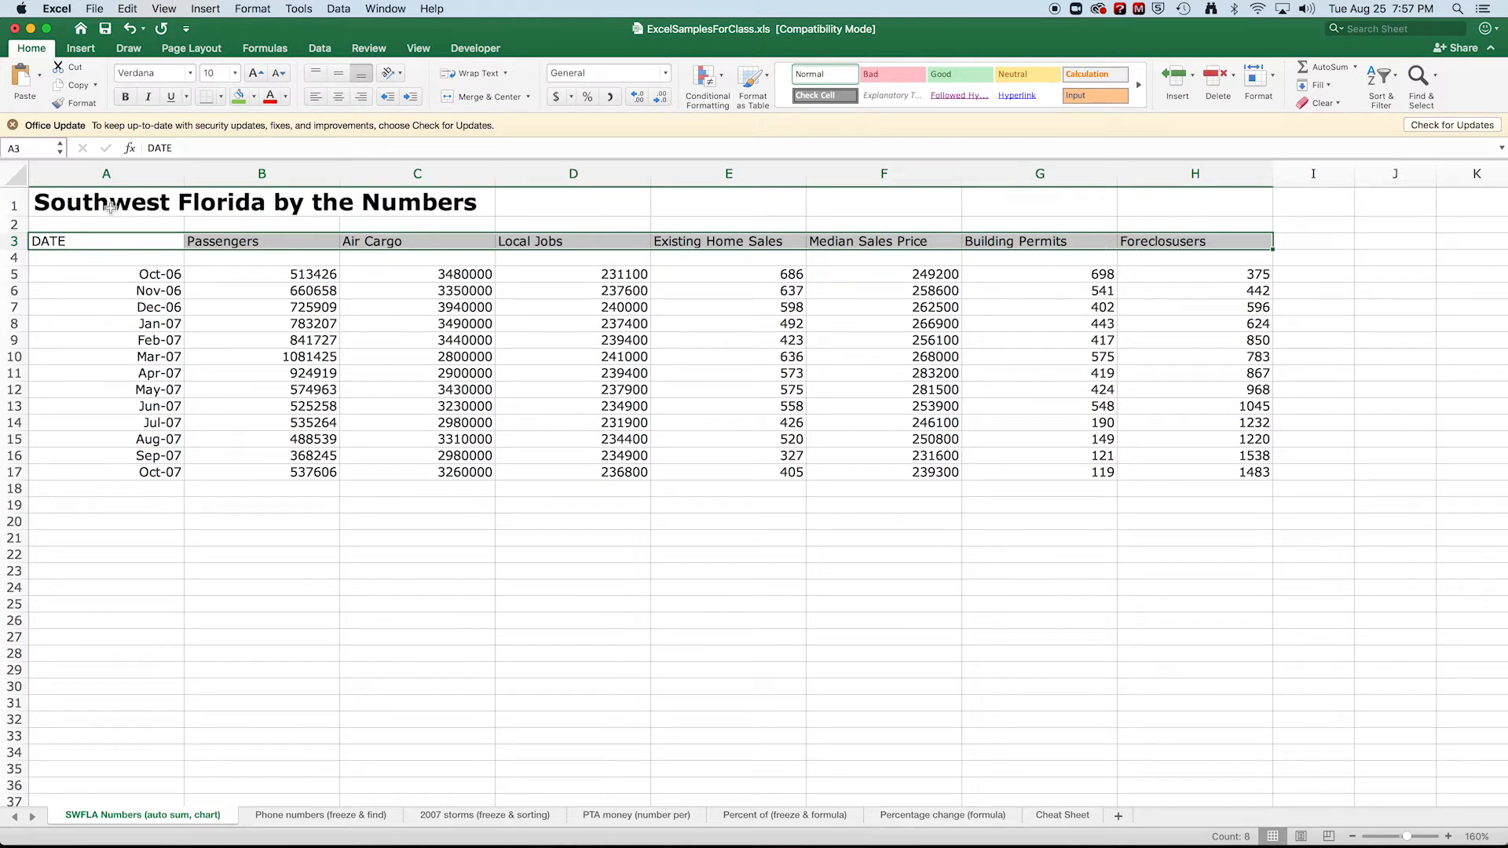
{"action": "left_click", "coordinate": [126, 98]}
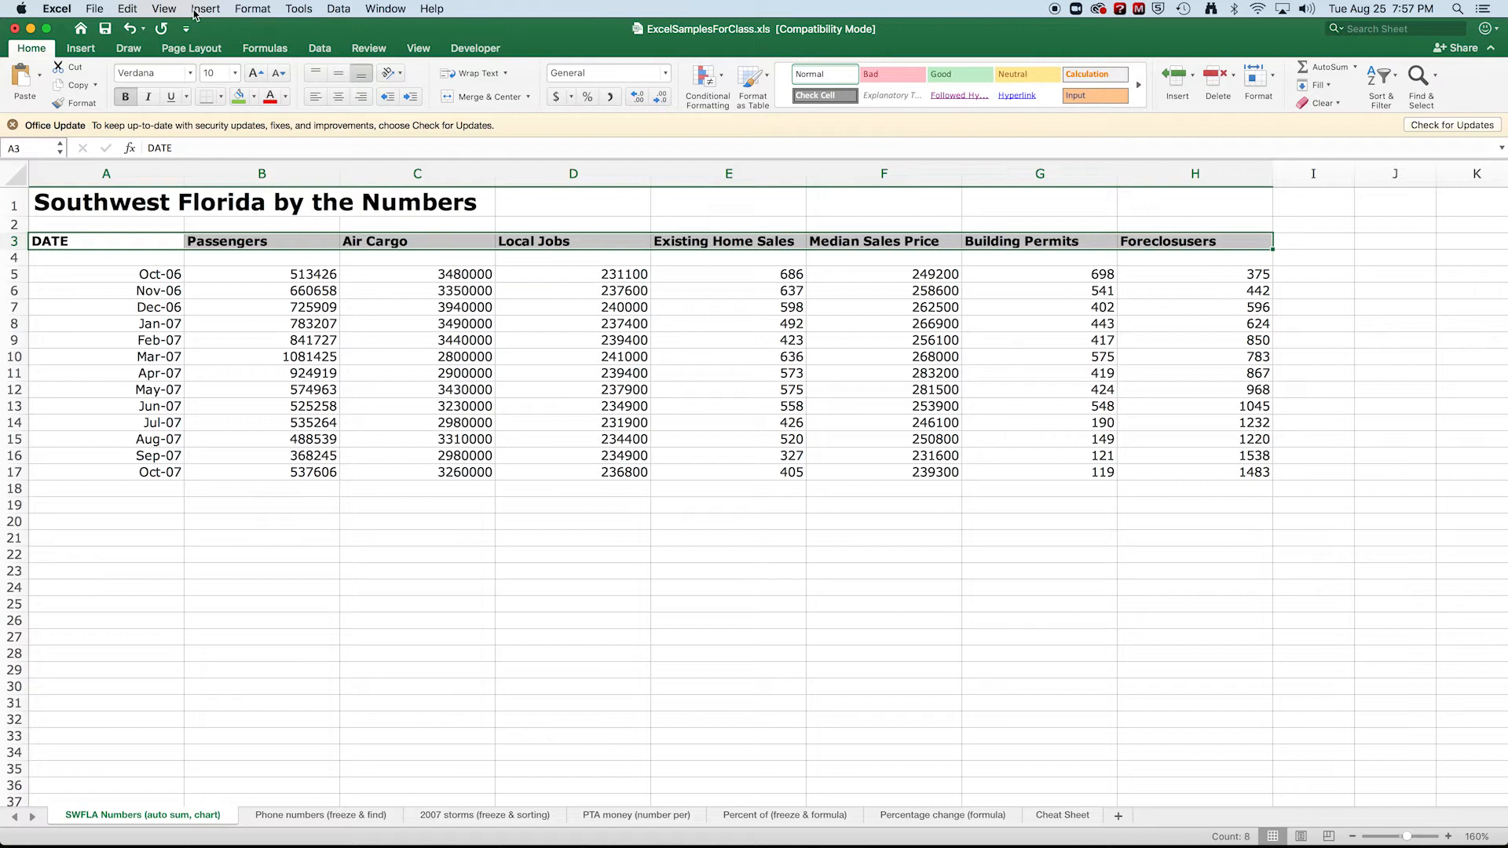
Open Format Cells for the headings and look through the Number, Alignment, Font, Border, Fill and Protection options.
{"action": "left_click", "coordinate": [245, 9]}
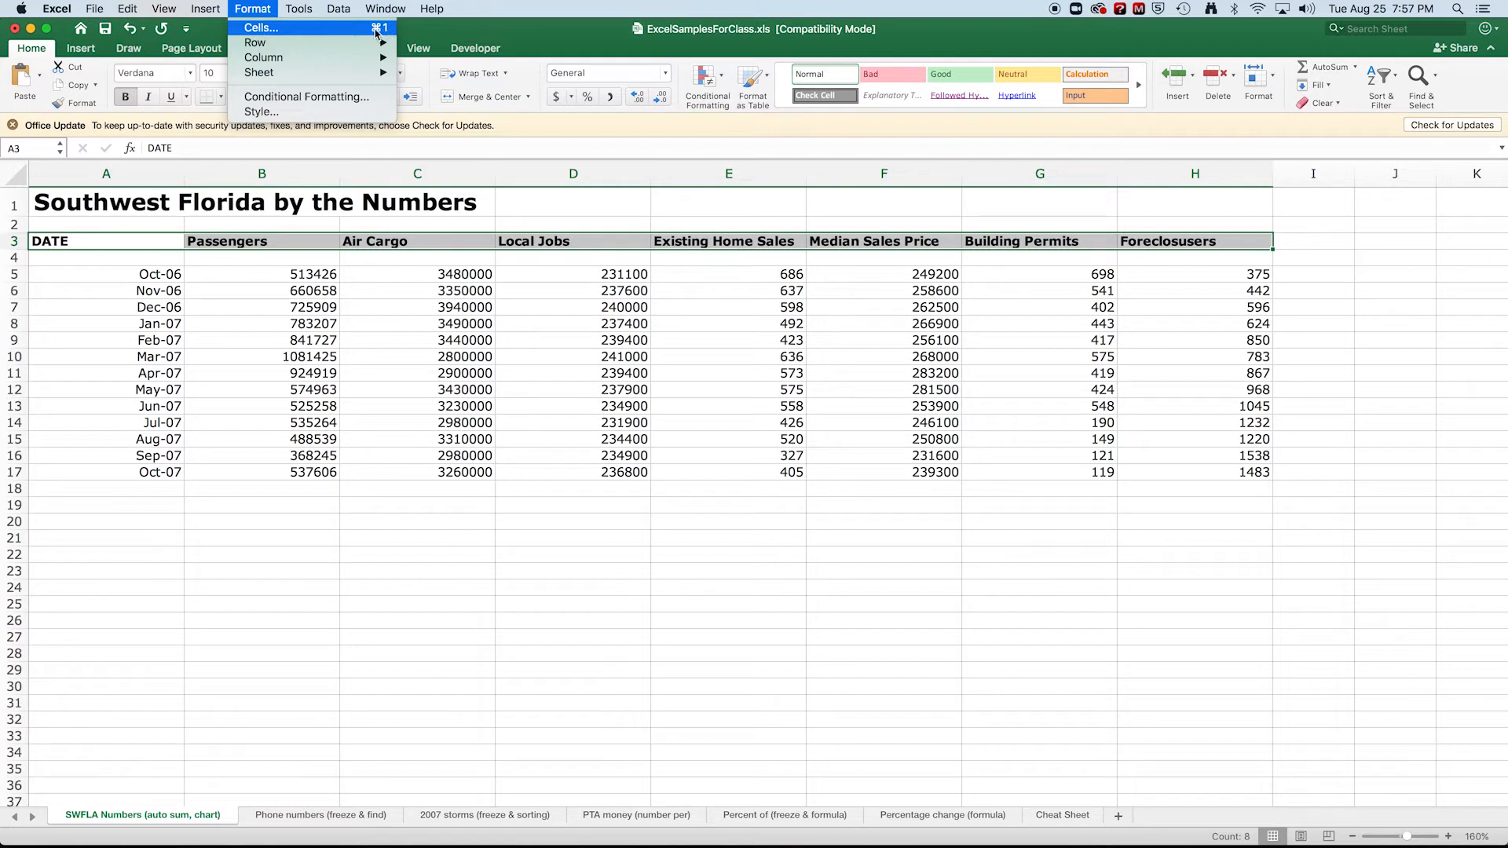
{"action": "left_click", "coordinate": [264, 29]}
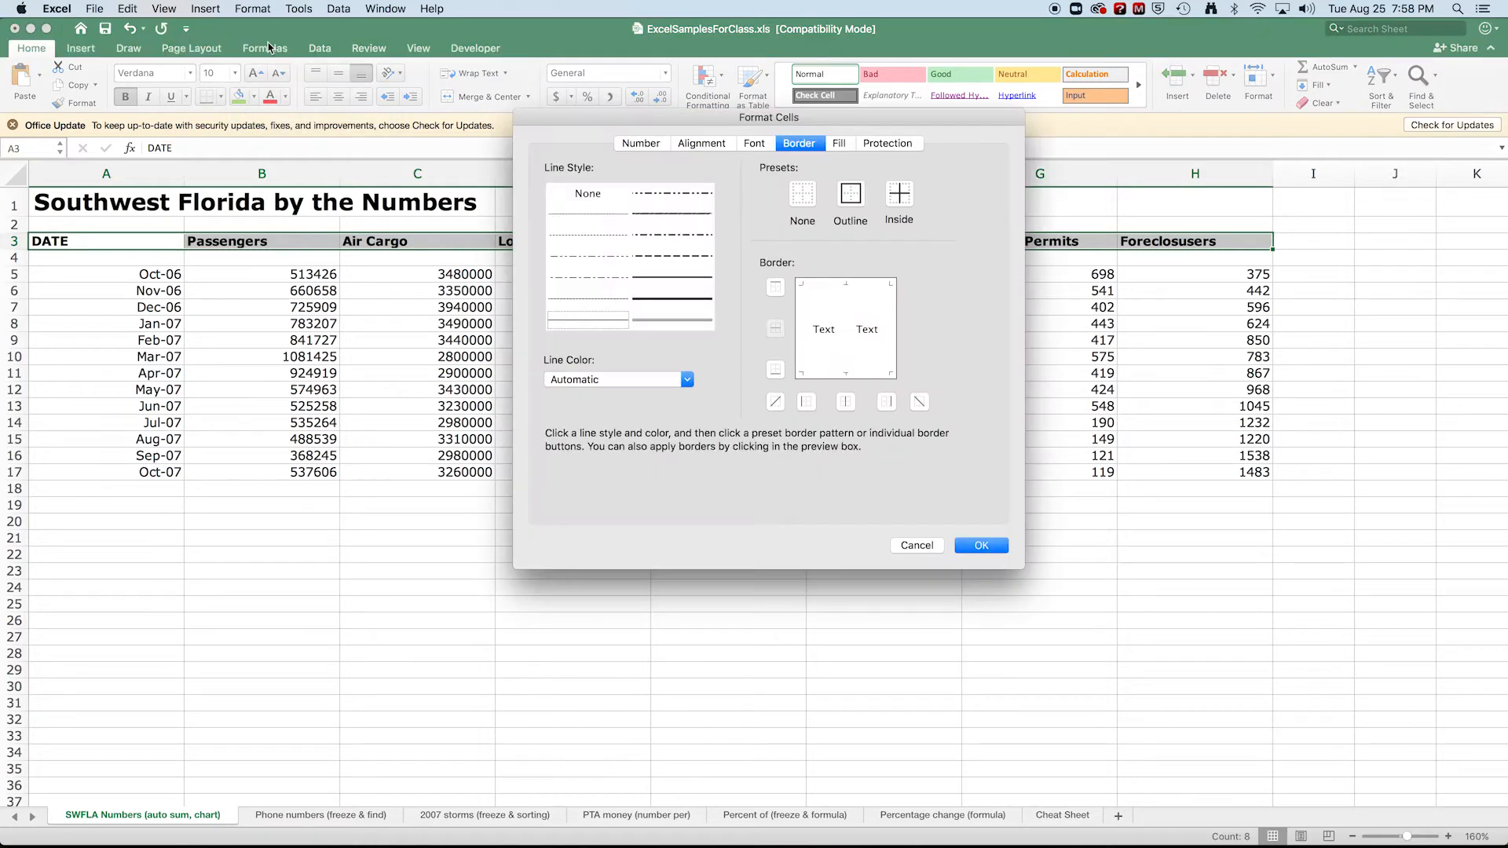
{"action": "left_click", "coordinate": [641, 145]}
{"action": "left_click", "coordinate": [700, 145]}
{"action": "left_click", "coordinate": [755, 145]}
{"action": "left_click", "coordinate": [812, 147]}
{"action": "left_click", "coordinate": [839, 146]}
{"action": "left_click", "coordinate": [905, 145]}
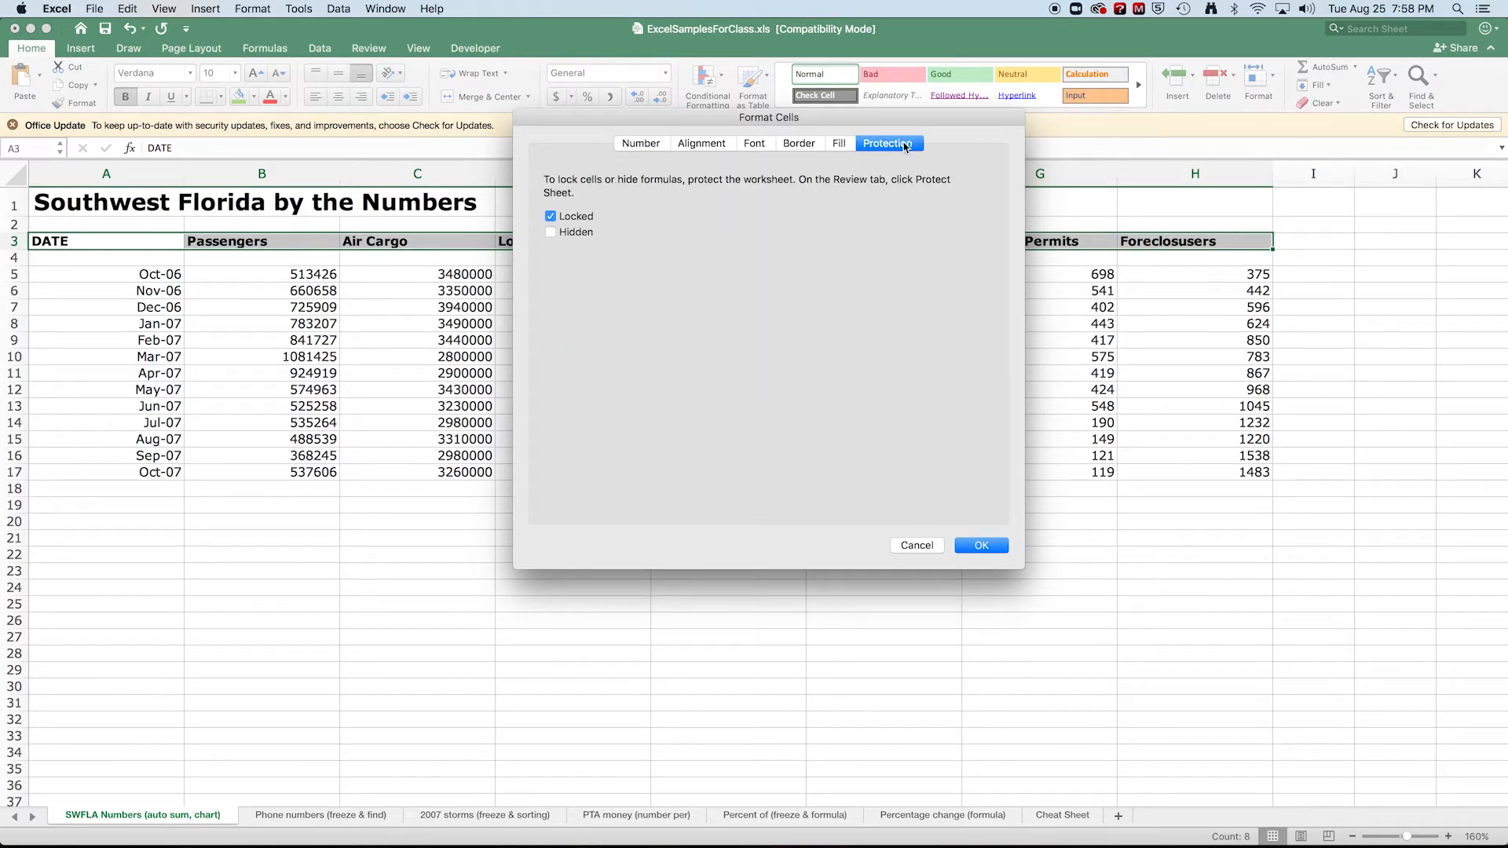
Give the heading cells A3:H3 outline and inside borders.
{"action": "left_click", "coordinate": [812, 144]}
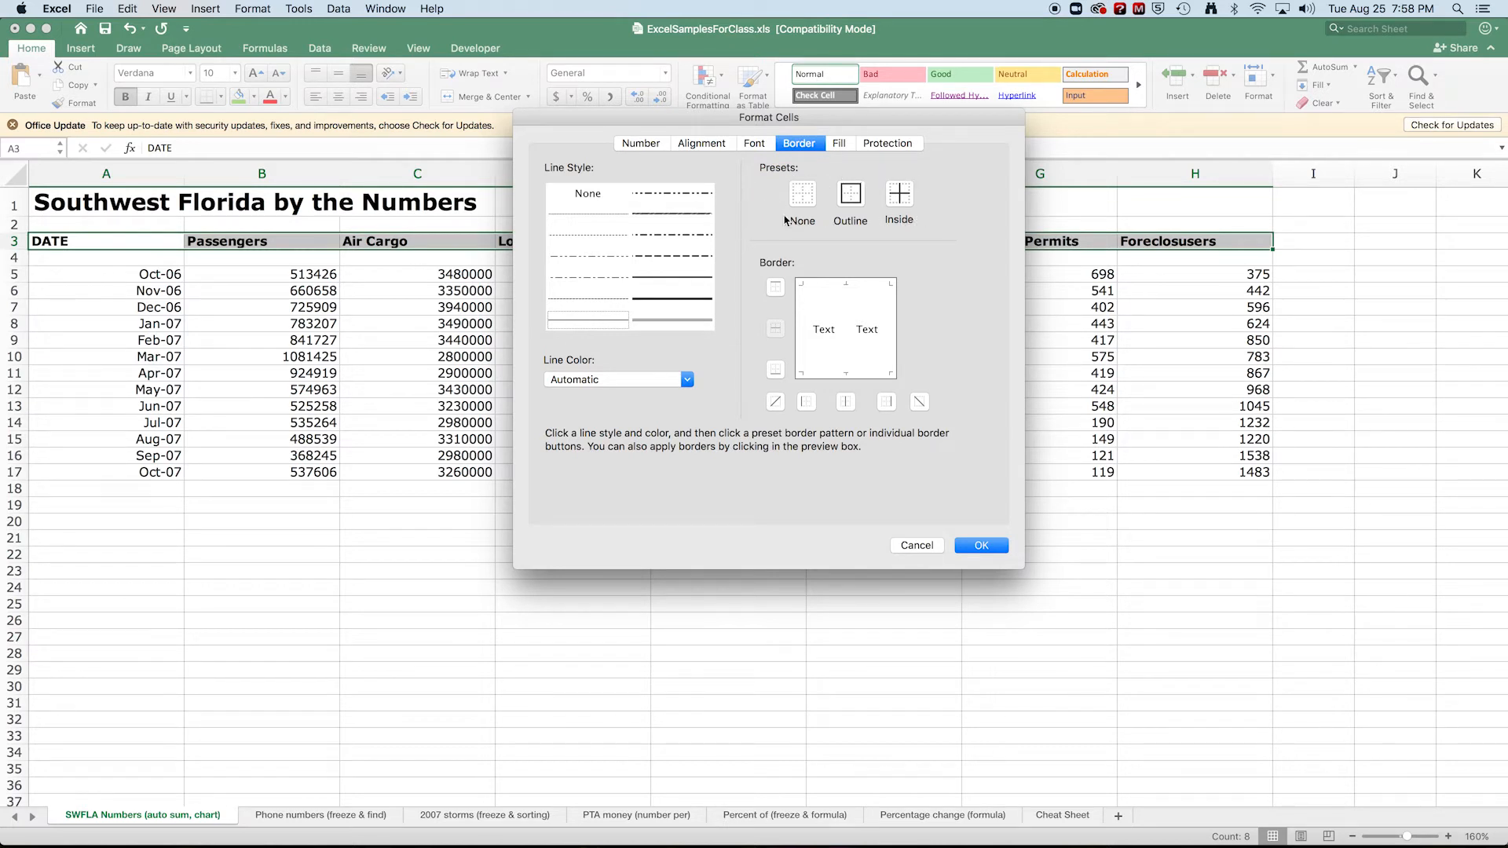
{"action": "left_click", "coordinate": [860, 198]}
{"action": "left_click", "coordinate": [900, 199]}
Fill the heading cells with a light gold background colour and apply the formatting.
{"action": "left_click", "coordinate": [838, 143]}
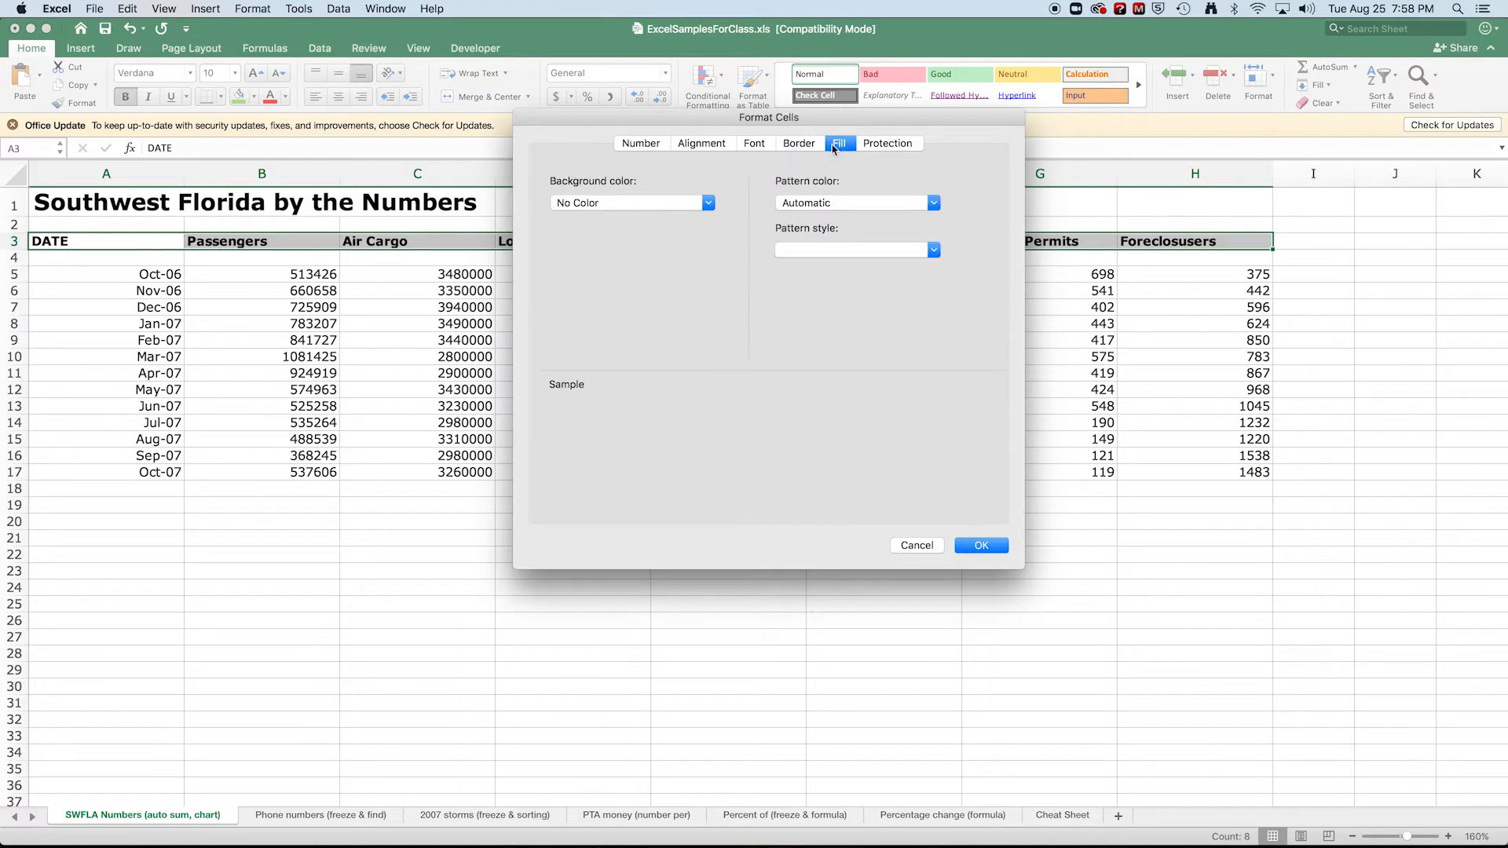
{"action": "left_click", "coordinate": [626, 206]}
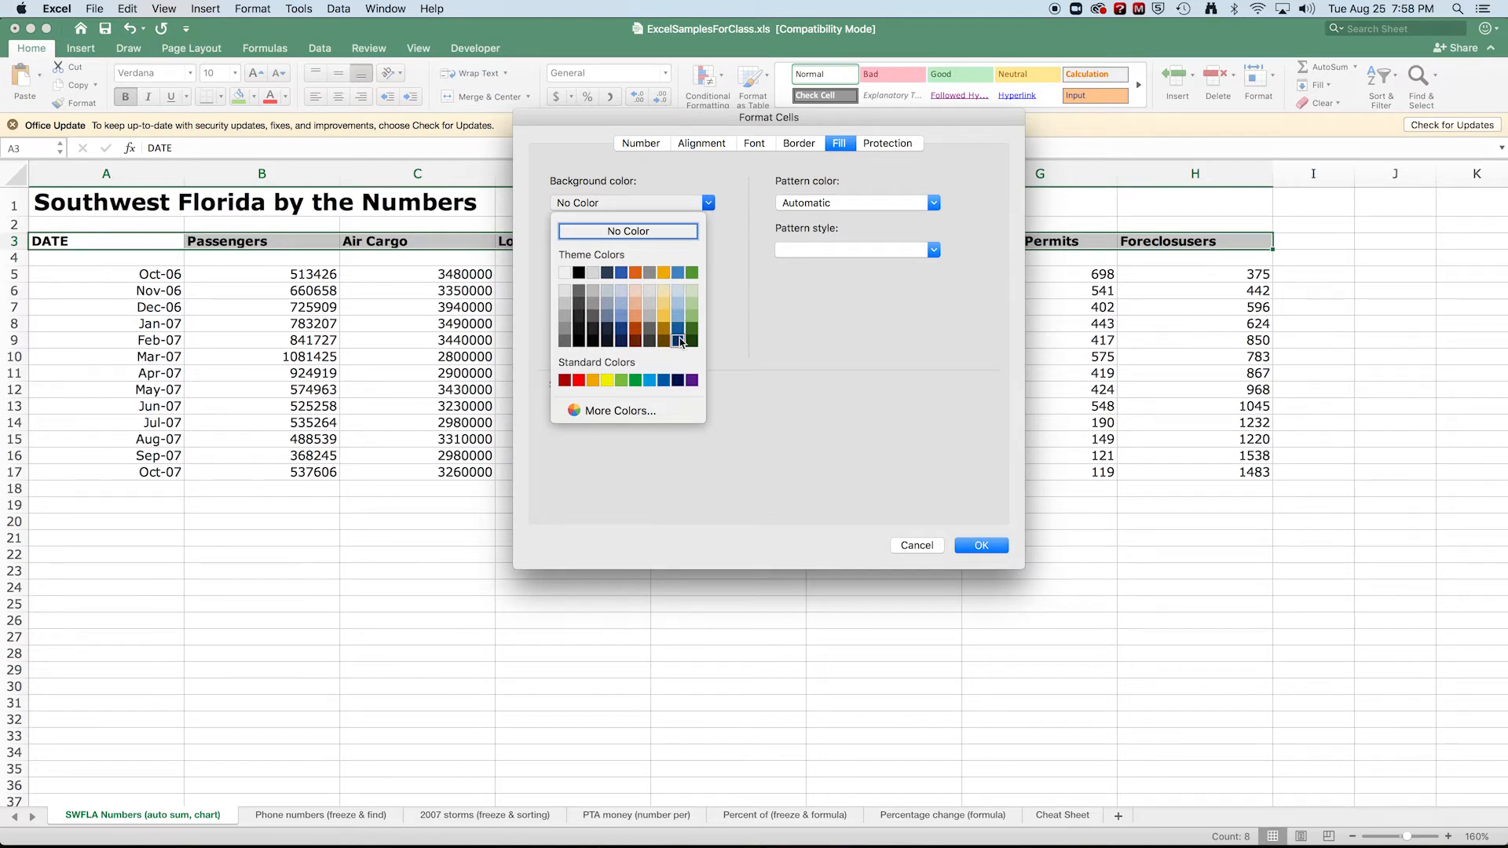
{"action": "left_click", "coordinate": [664, 295]}
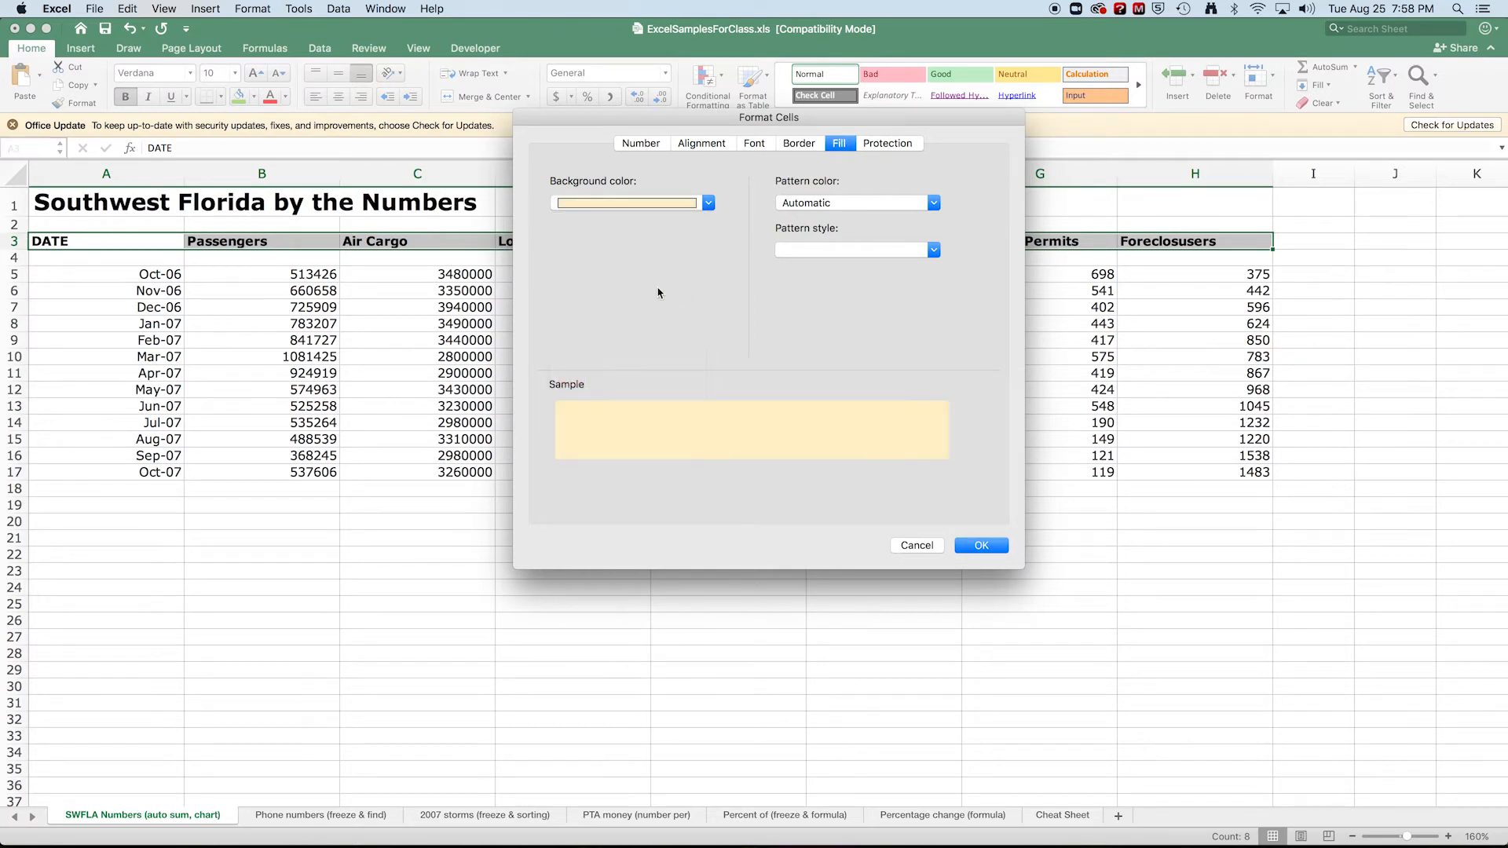
{"action": "left_click", "coordinate": [978, 546]}
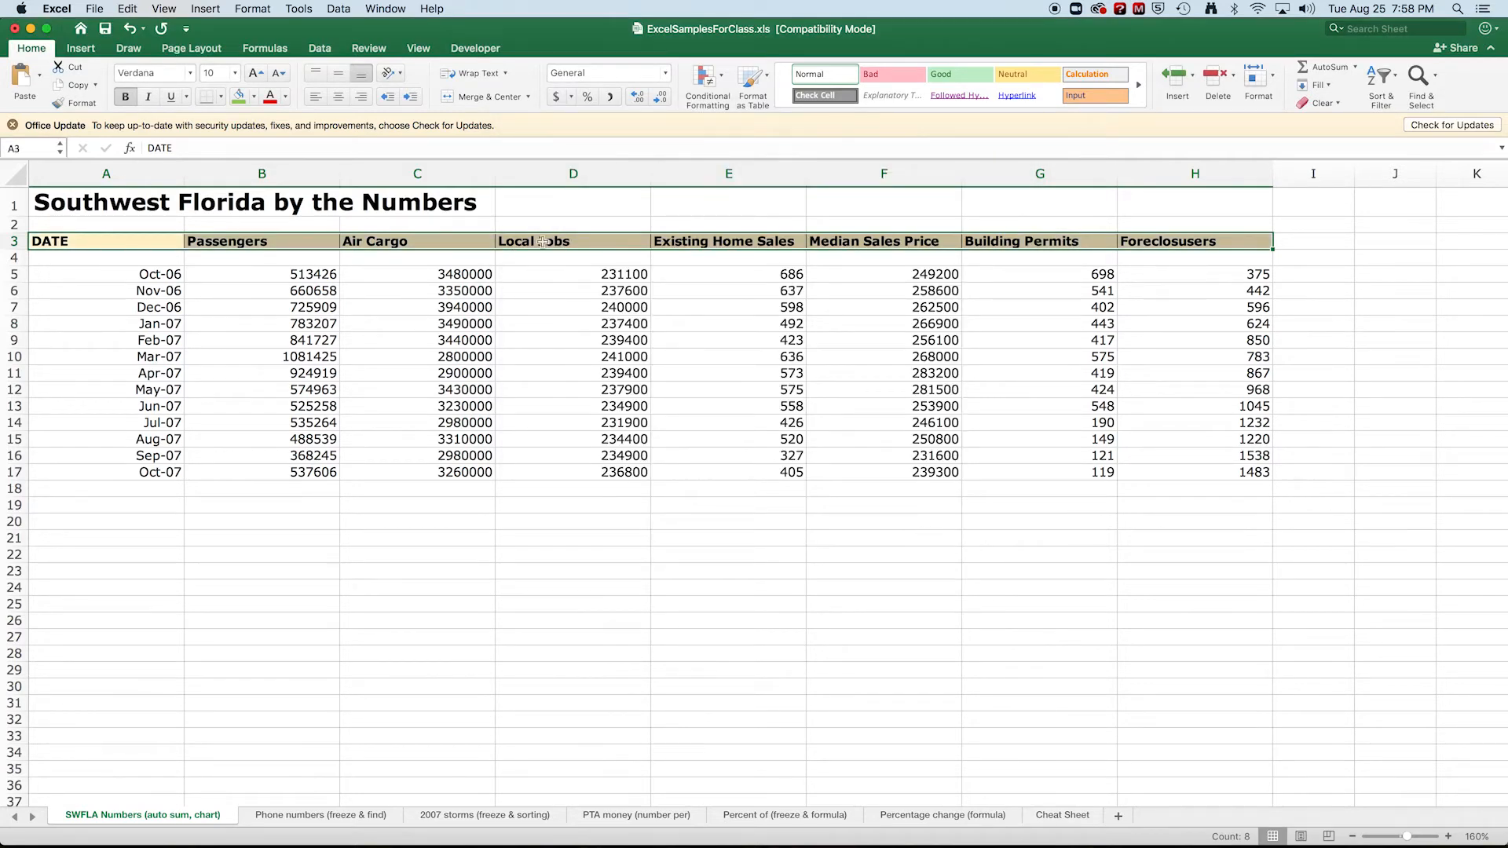
{"action": "left_click", "coordinate": [578, 206]}
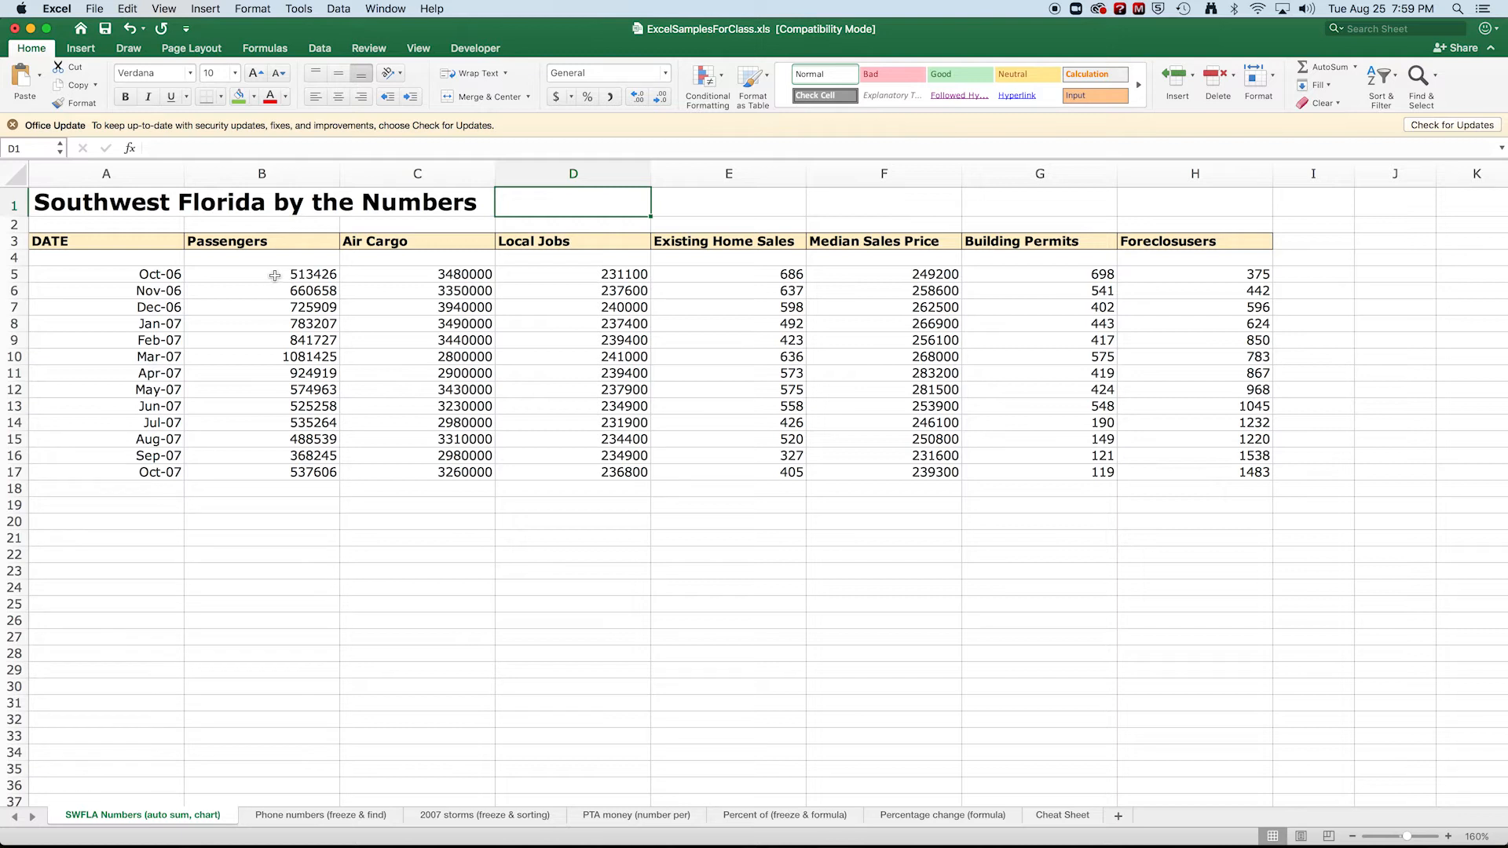
Format the Passengers values in B5:B17 as Number with 0 decimal places and the 1000 separator.
{"action": "left_click_drag", "start_coordinate": [274, 275], "coordinate": [284, 472]}
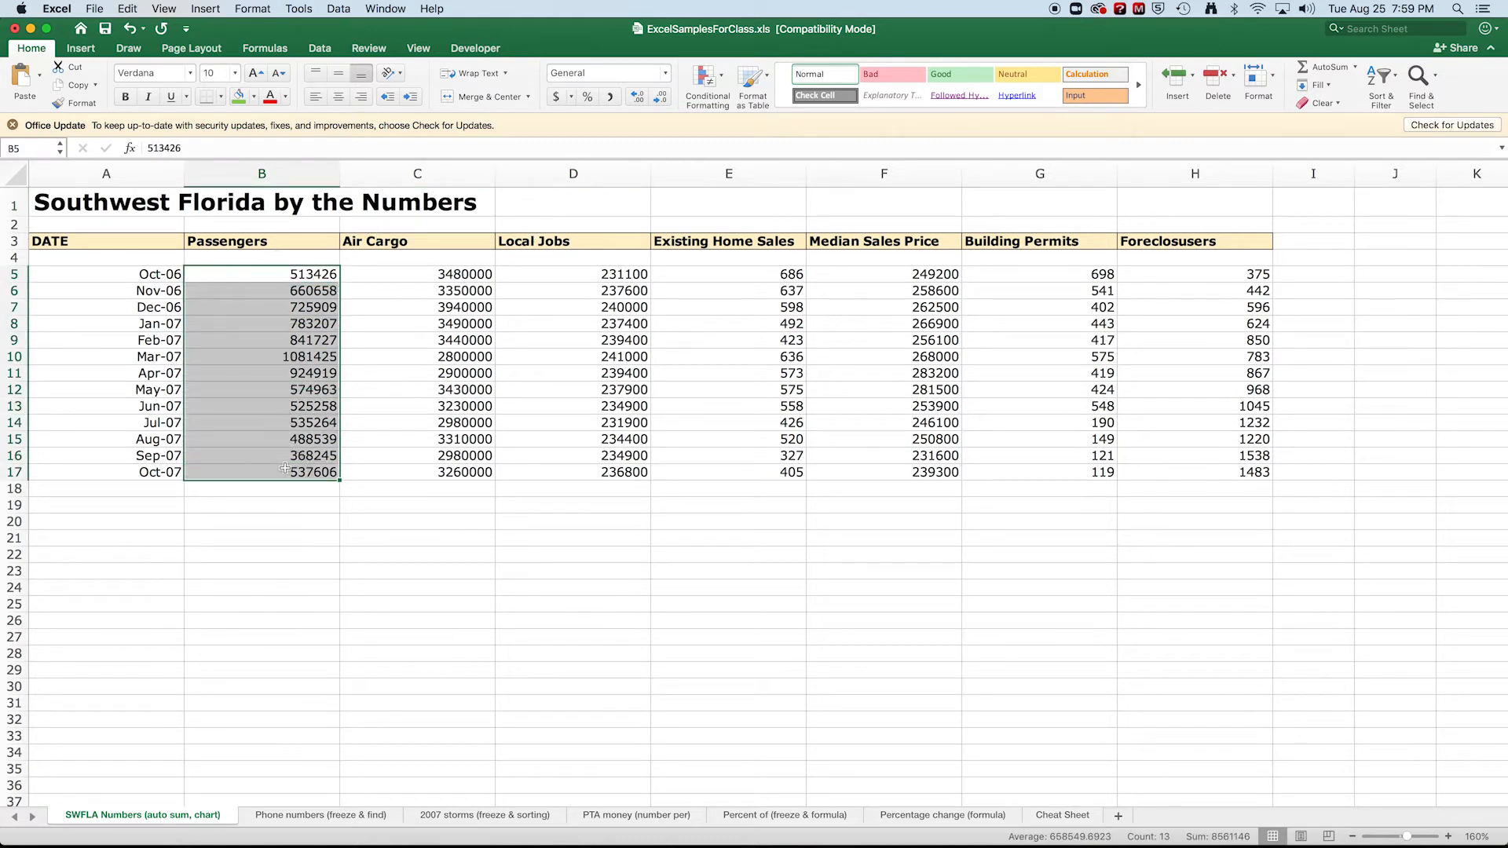
{"action": "key", "text": "super+1"}
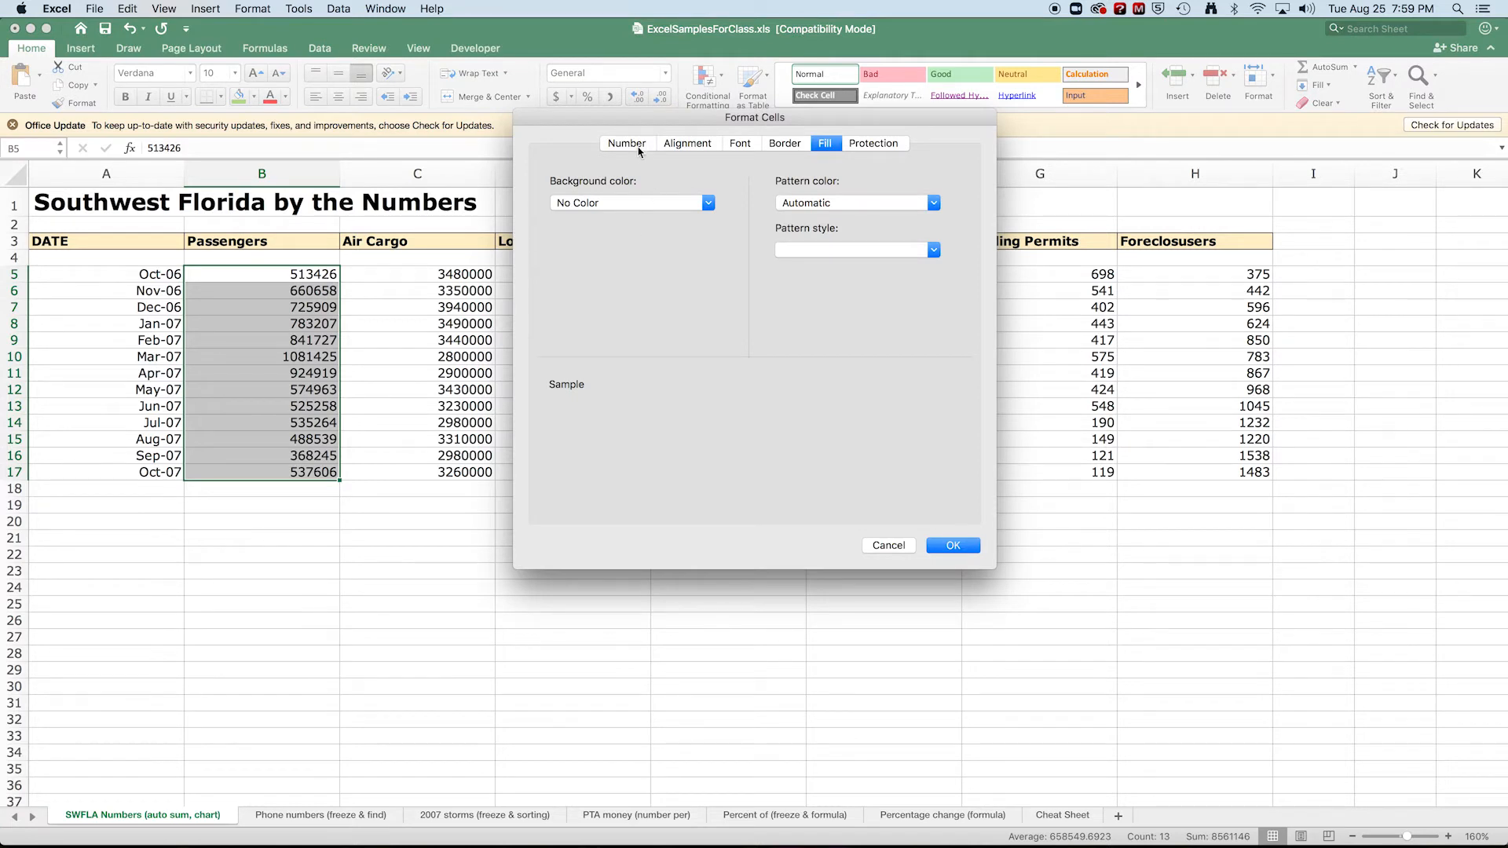
{"action": "left_click", "coordinate": [628, 143]}
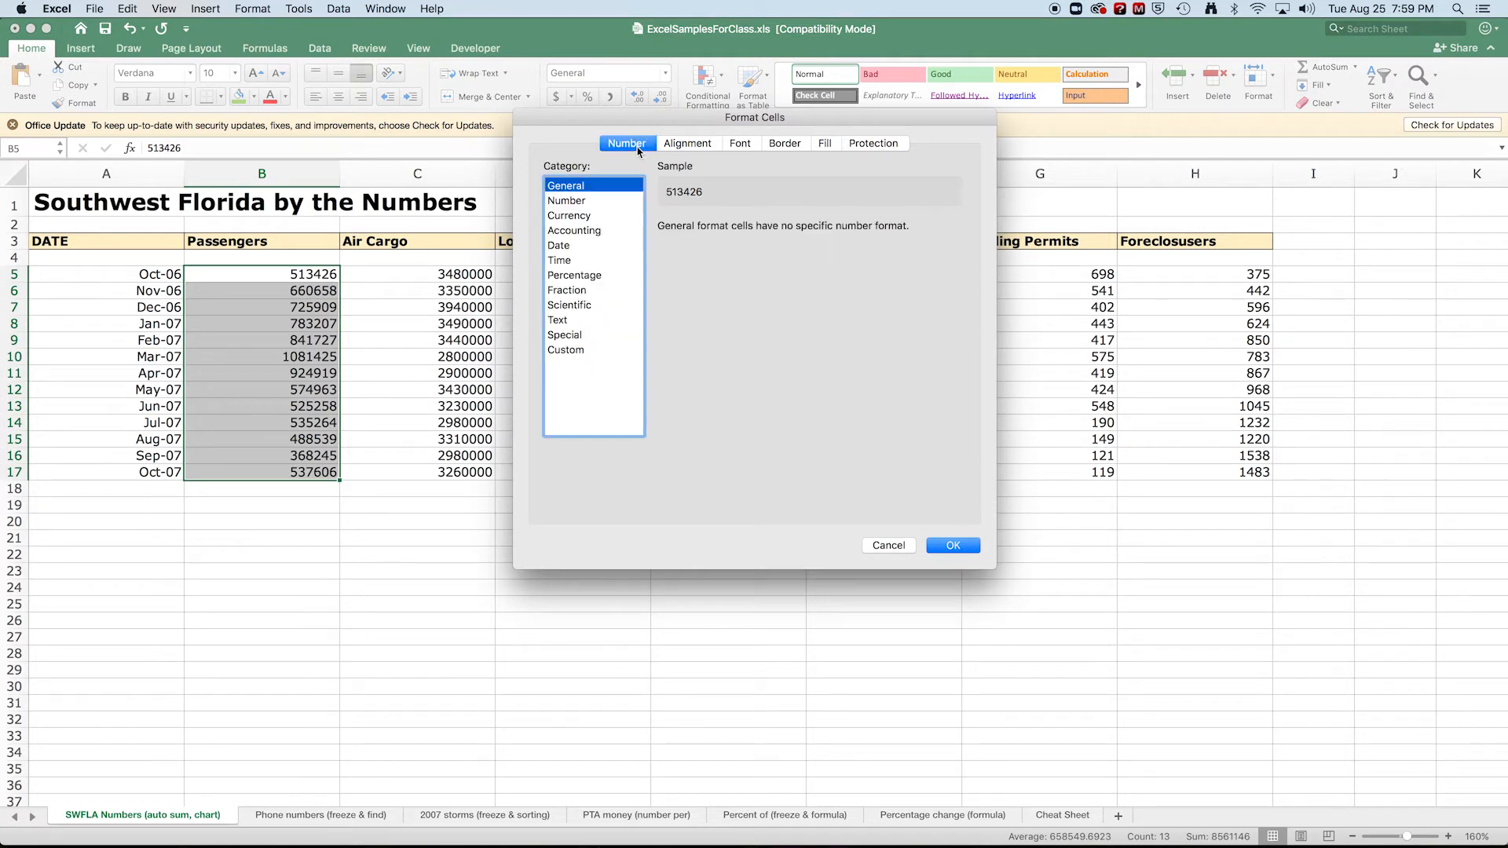
{"action": "left_click", "coordinate": [575, 203]}
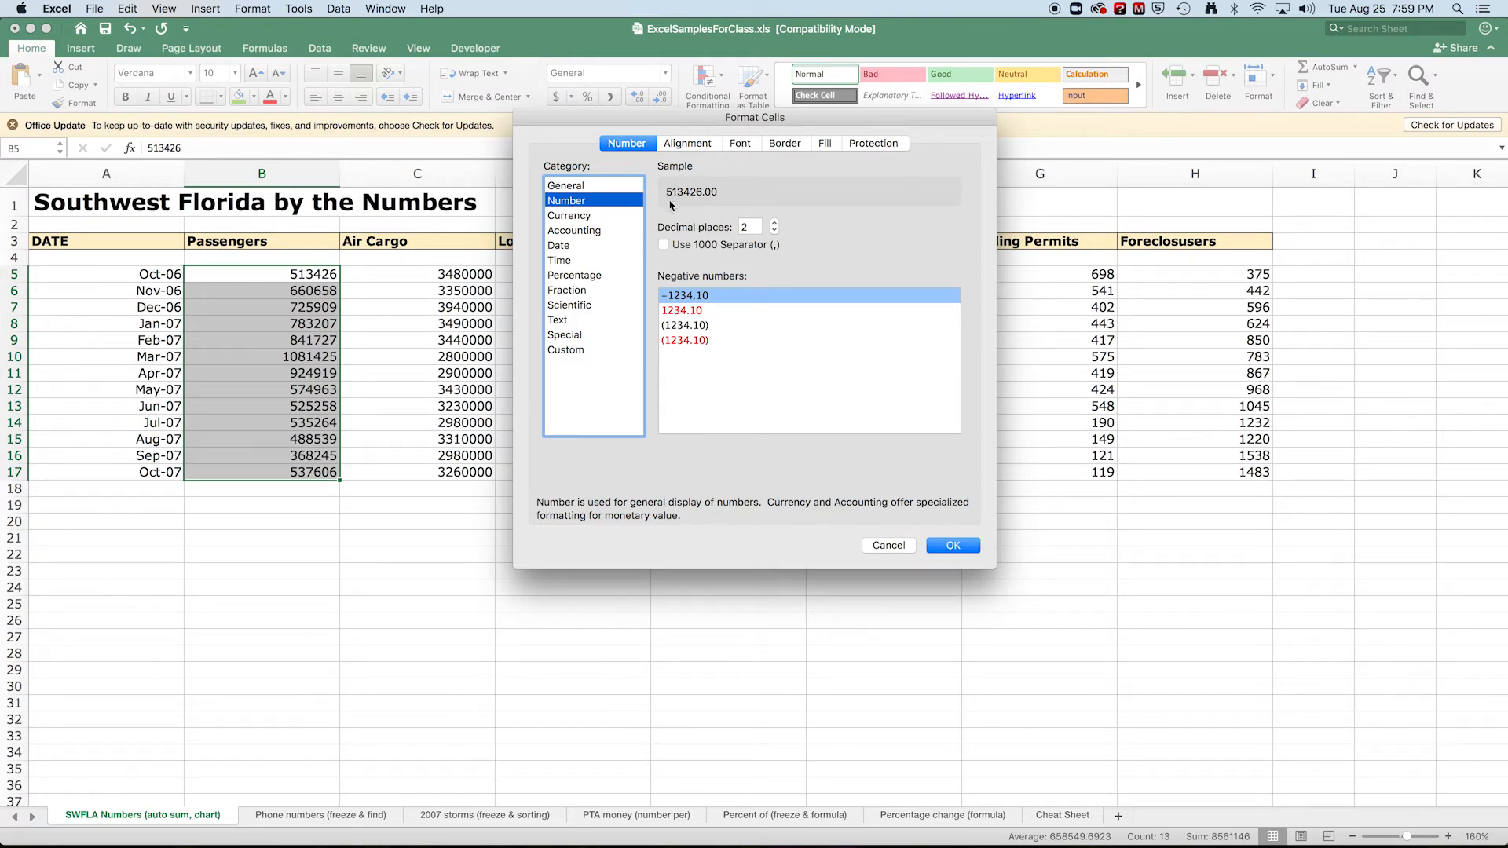
{"action": "left_click", "coordinate": [775, 230]}
{"action": "left_click", "coordinate": [774, 230]}
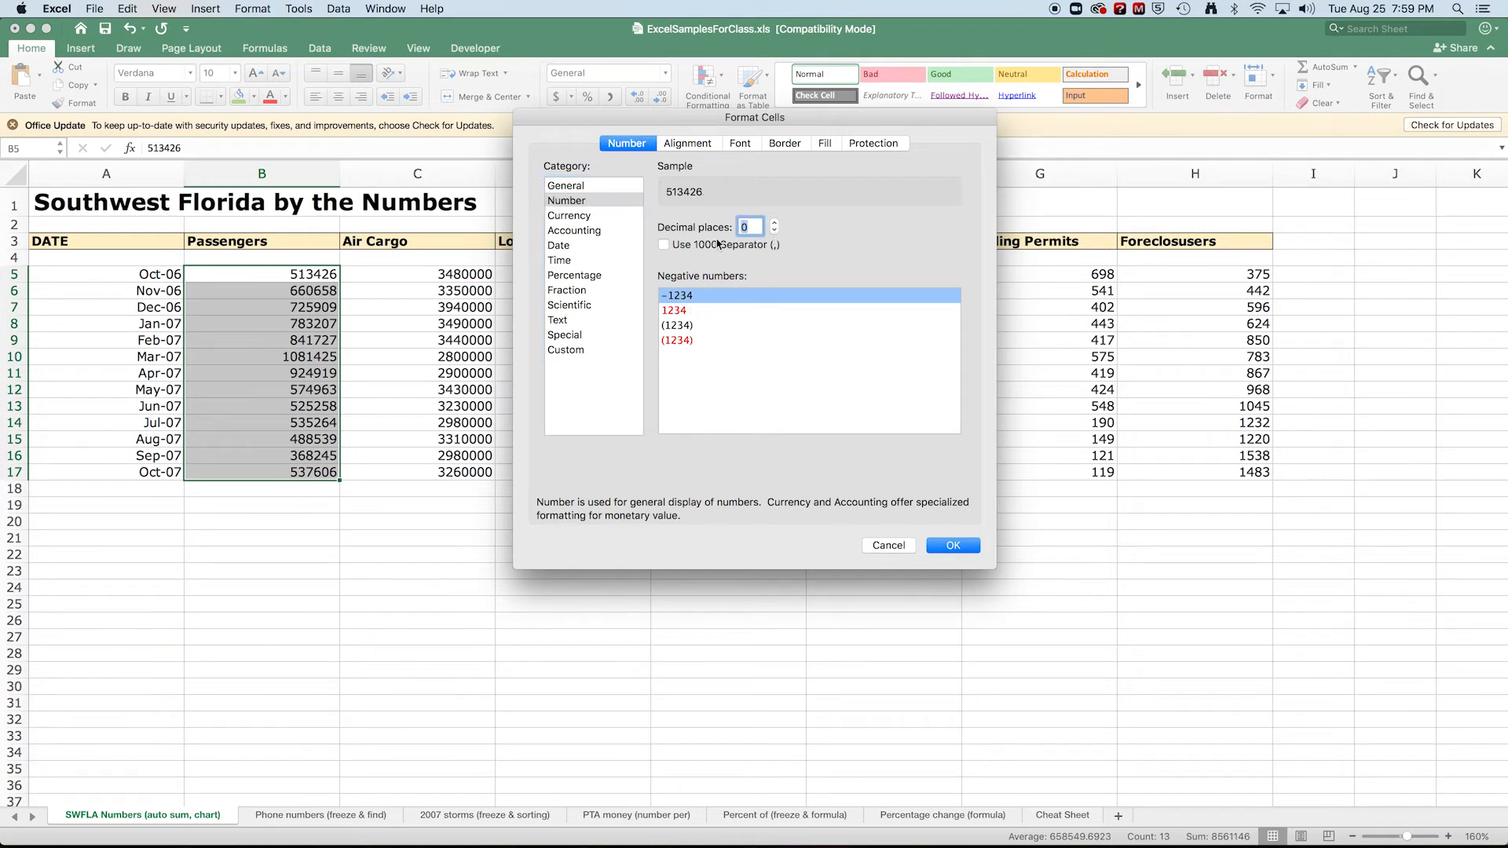
{"action": "left_click", "coordinate": [664, 245]}
{"action": "left_click", "coordinate": [955, 544]}
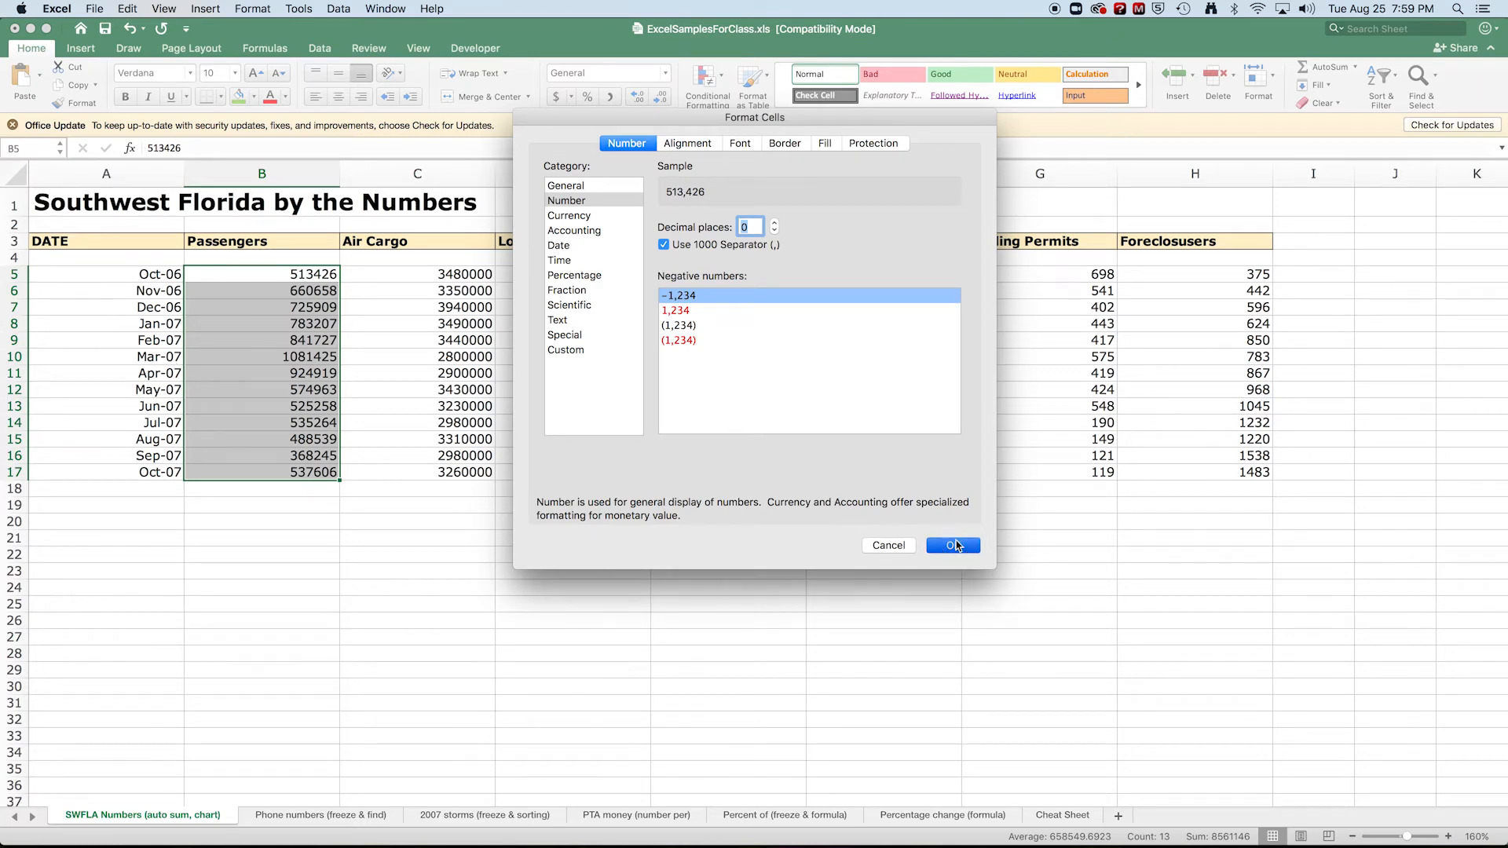
Format C5:E17 and G5:H17 together as Number with 0 decimal places and the 1000 separator.
{"action": "left_click", "coordinate": [359, 275]}
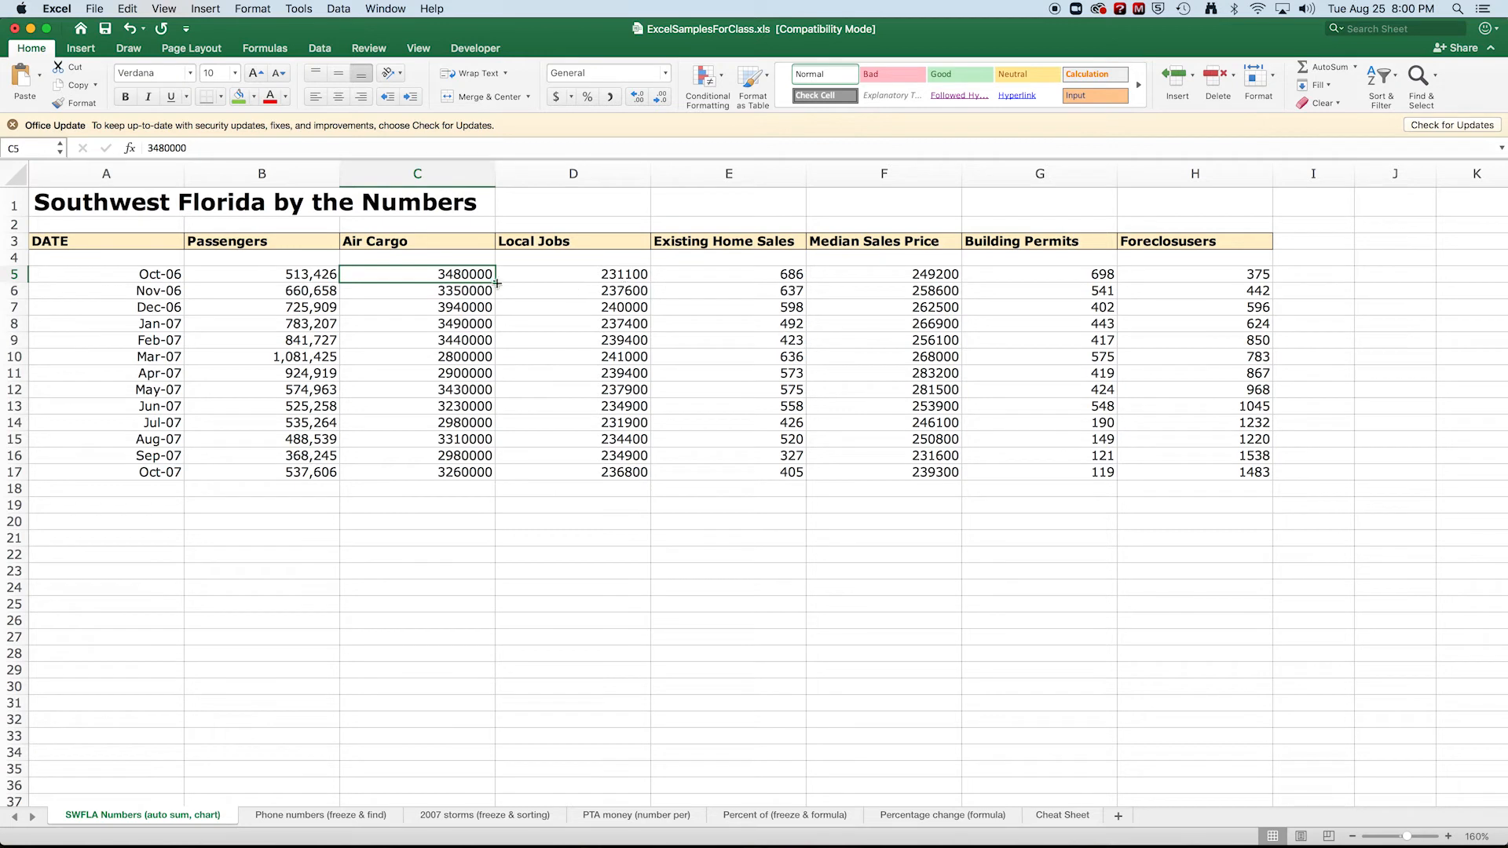
{"action": "left_click", "coordinate": [452, 274]}
{"action": "left_click_drag", "start_coordinate": [452, 273], "coordinate": [747, 466]}
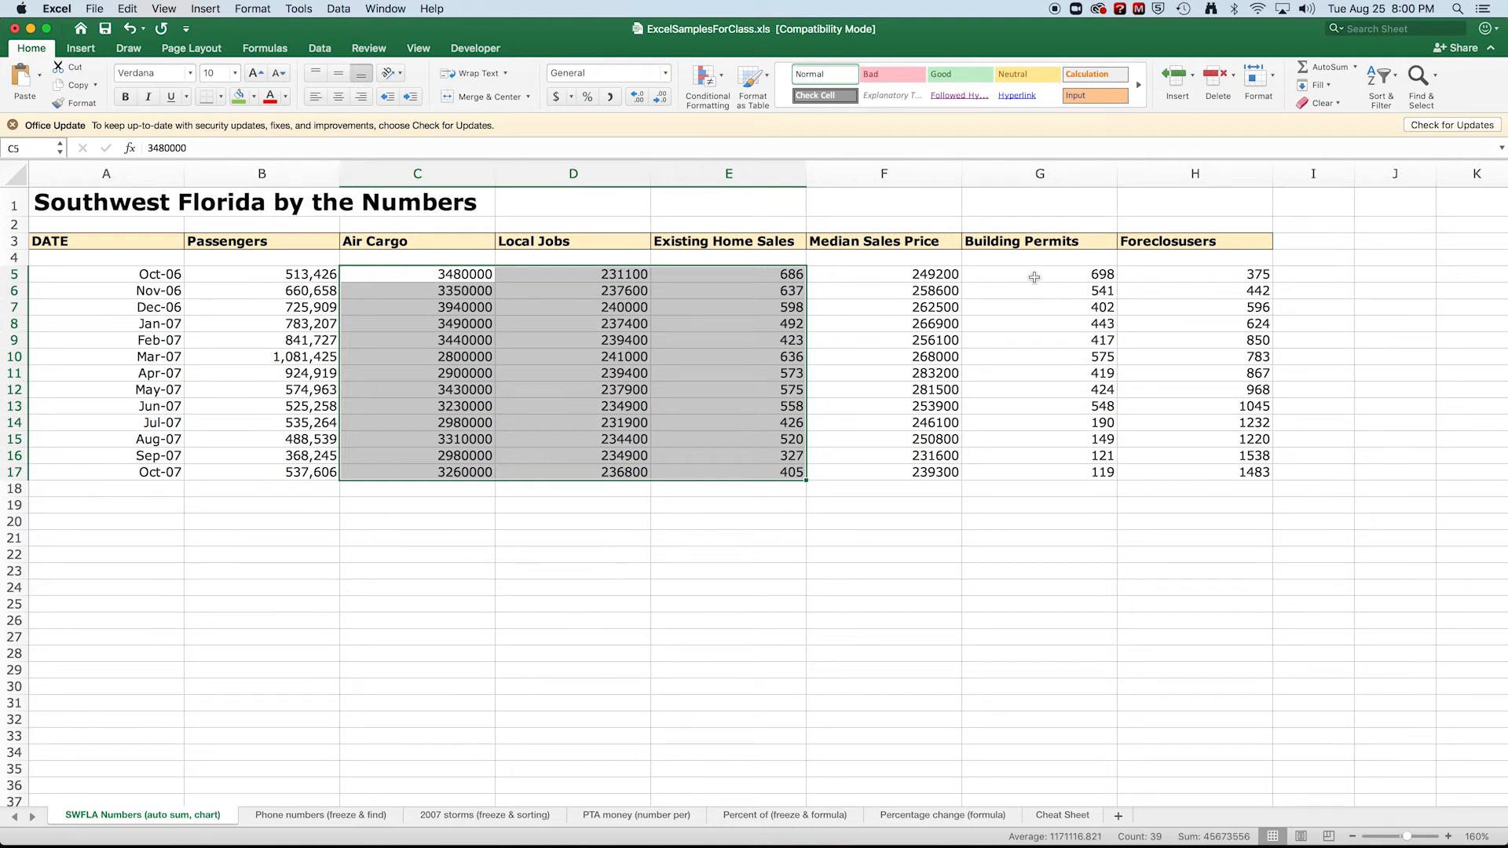
{"action": "left_click_drag", "start_coordinate": [1034, 277], "coordinate": [1206, 475]}
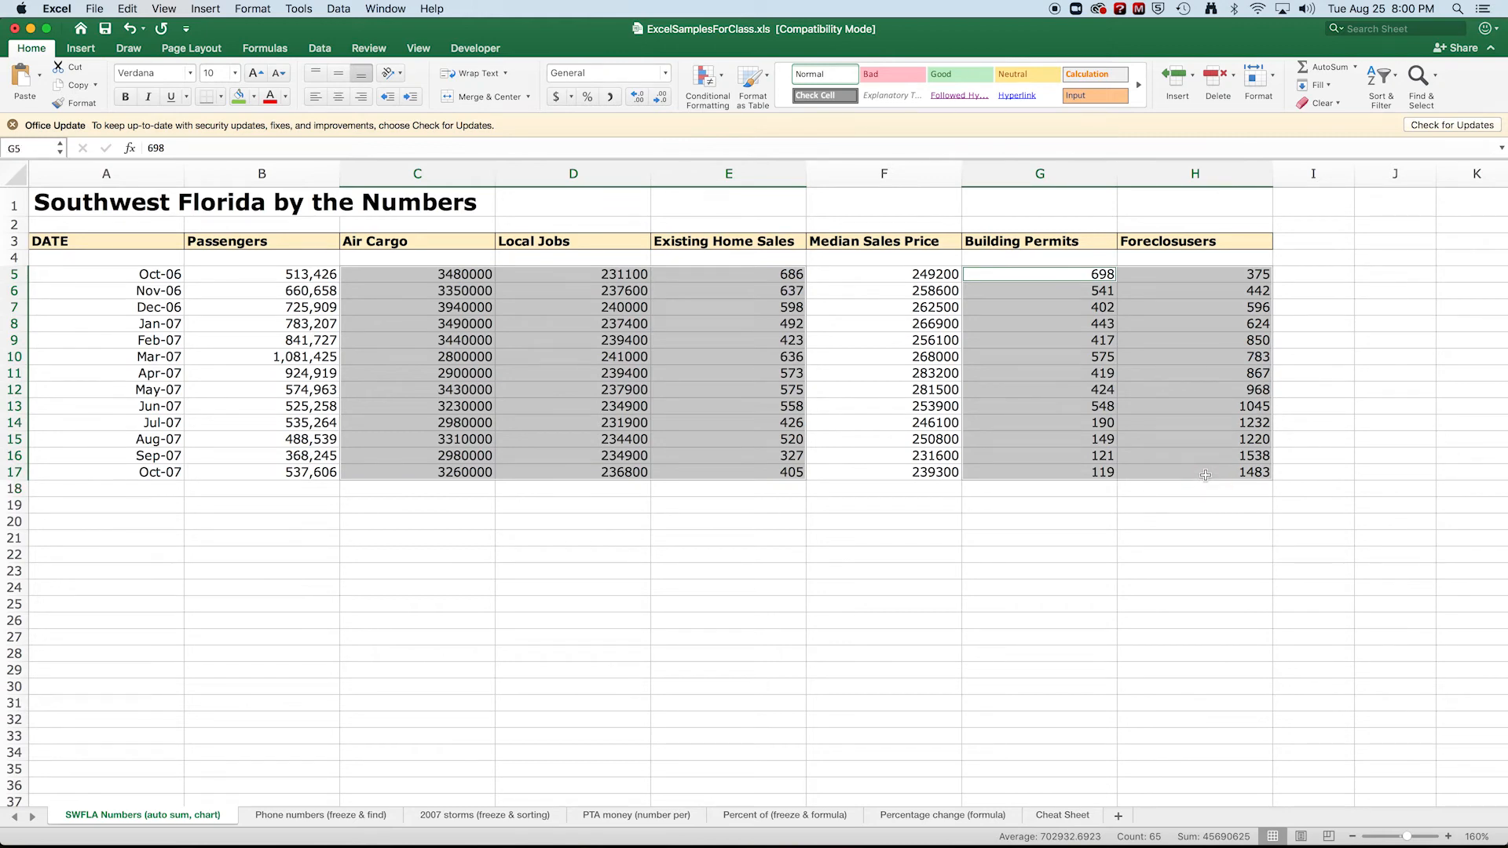
{"action": "key", "text": "super+1"}
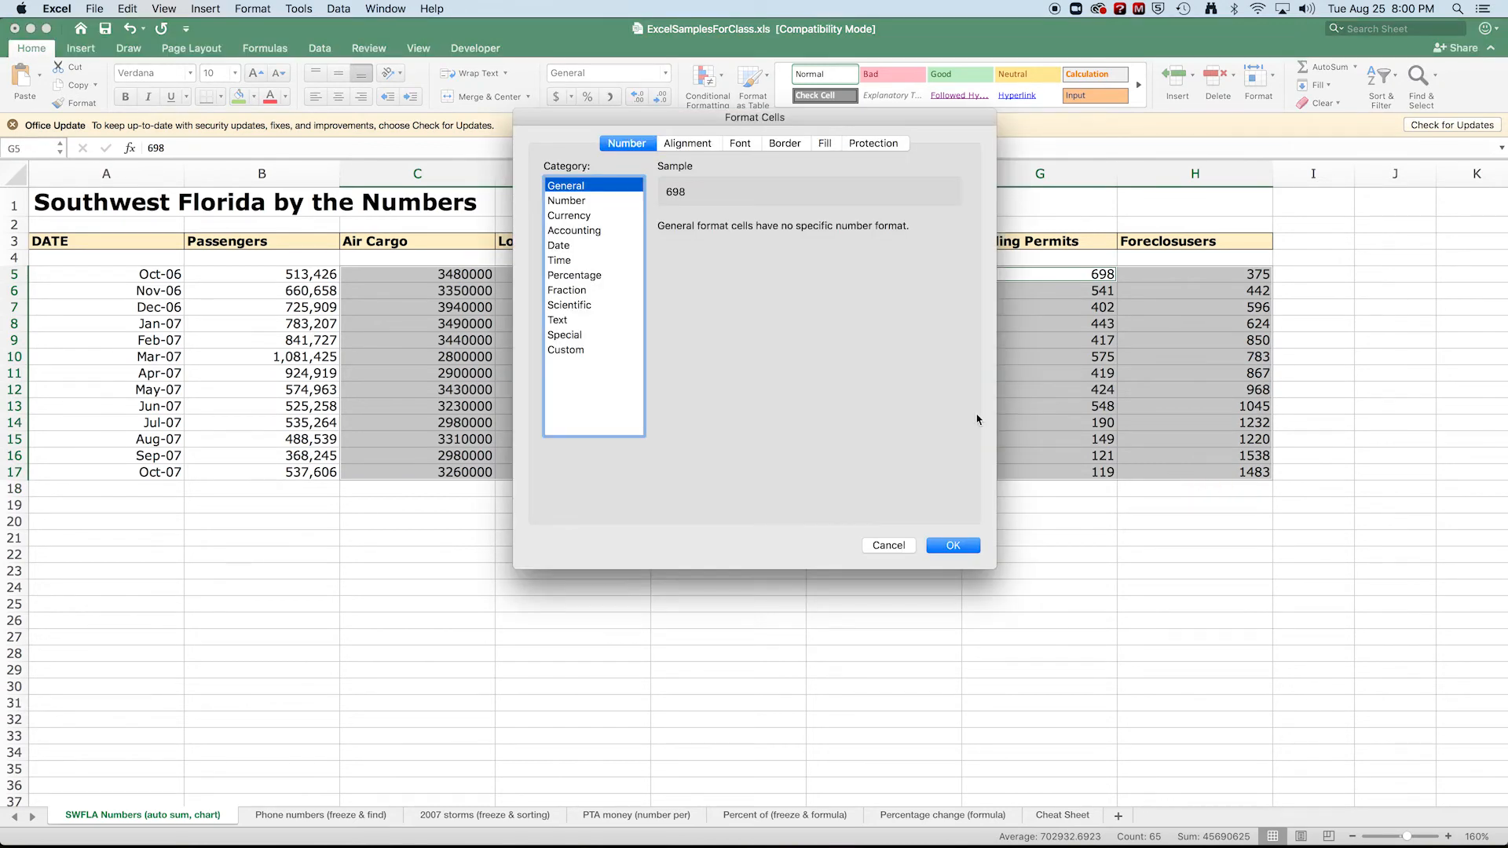
{"action": "left_click", "coordinate": [565, 201]}
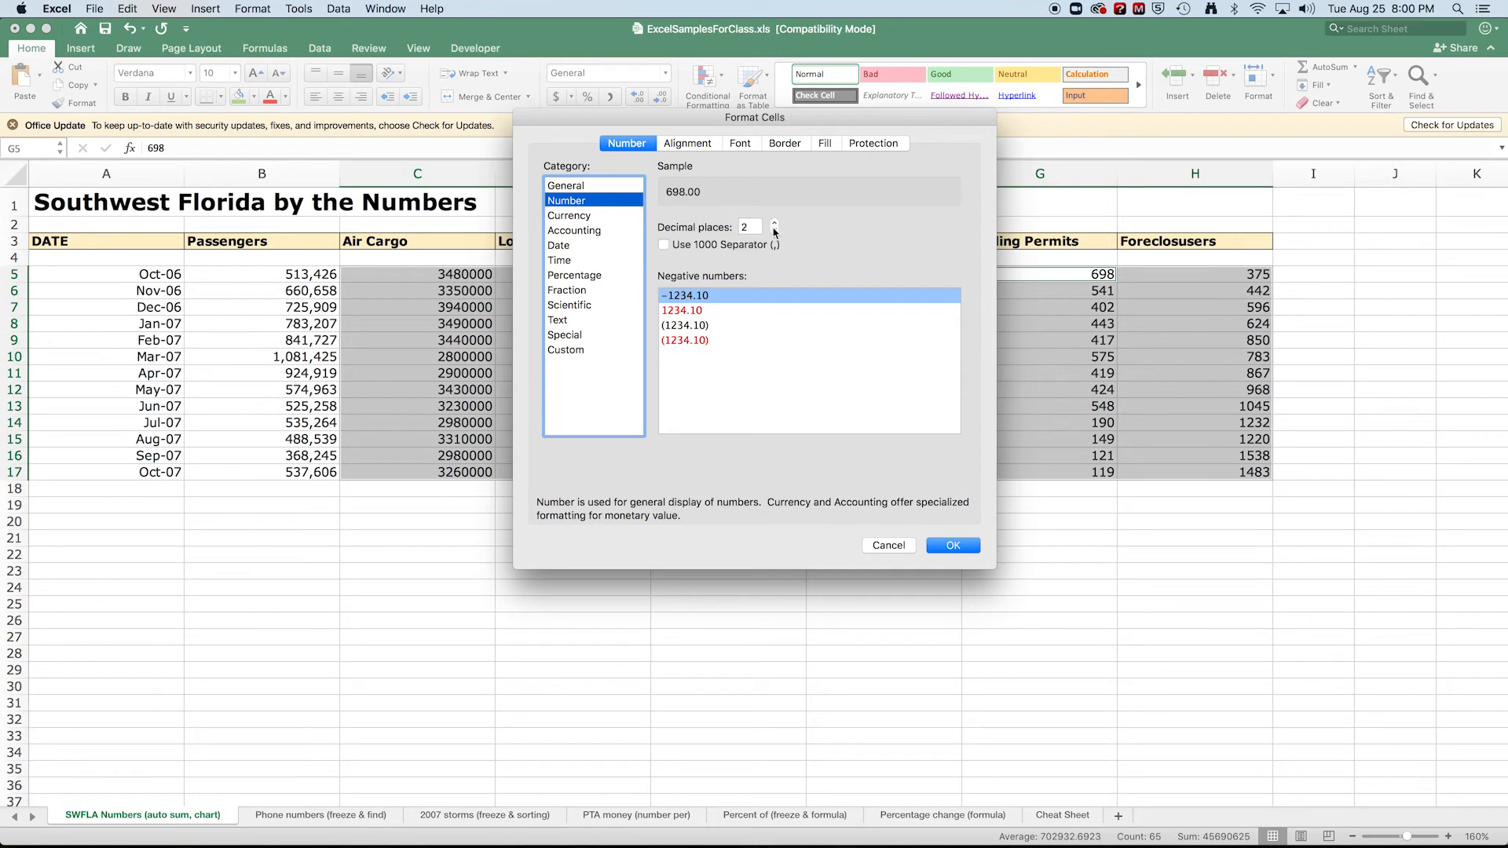
{"action": "left_click", "coordinate": [774, 231]}
{"action": "left_click", "coordinate": [773, 231]}
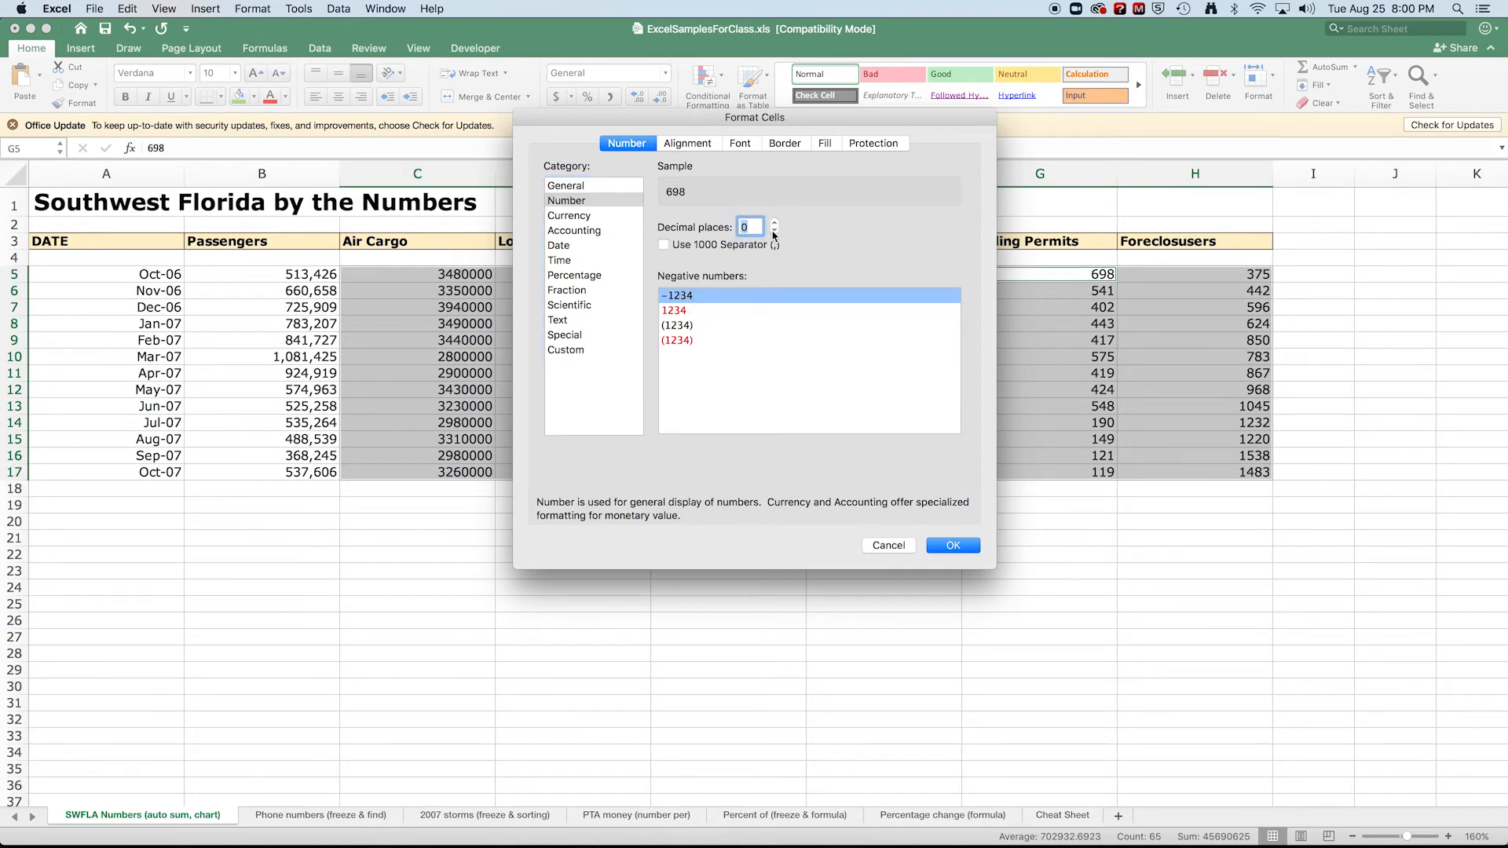
{"action": "left_click", "coordinate": [664, 245]}
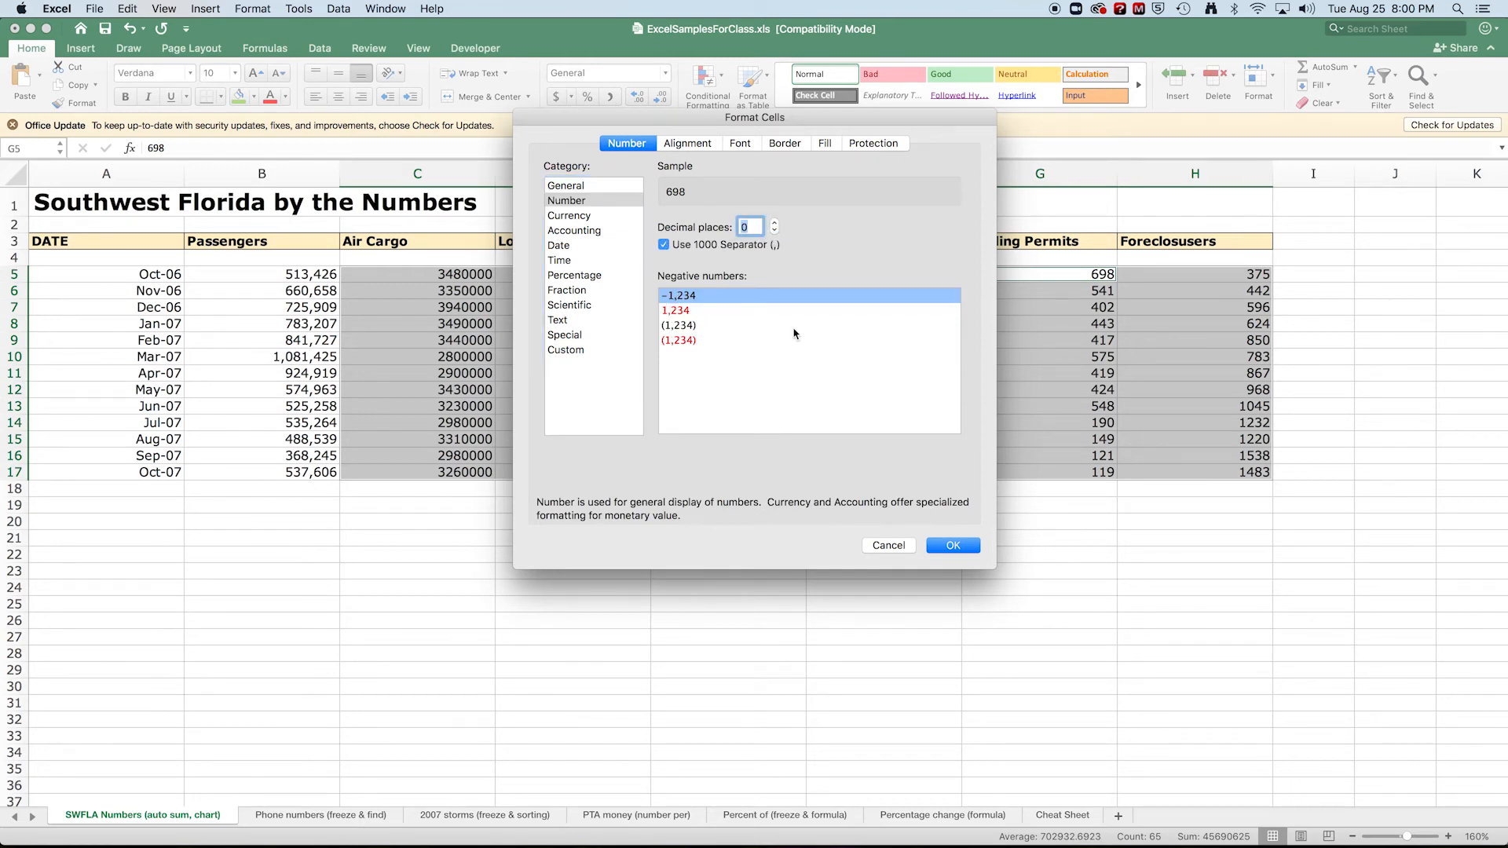
{"action": "left_click", "coordinate": [953, 546]}
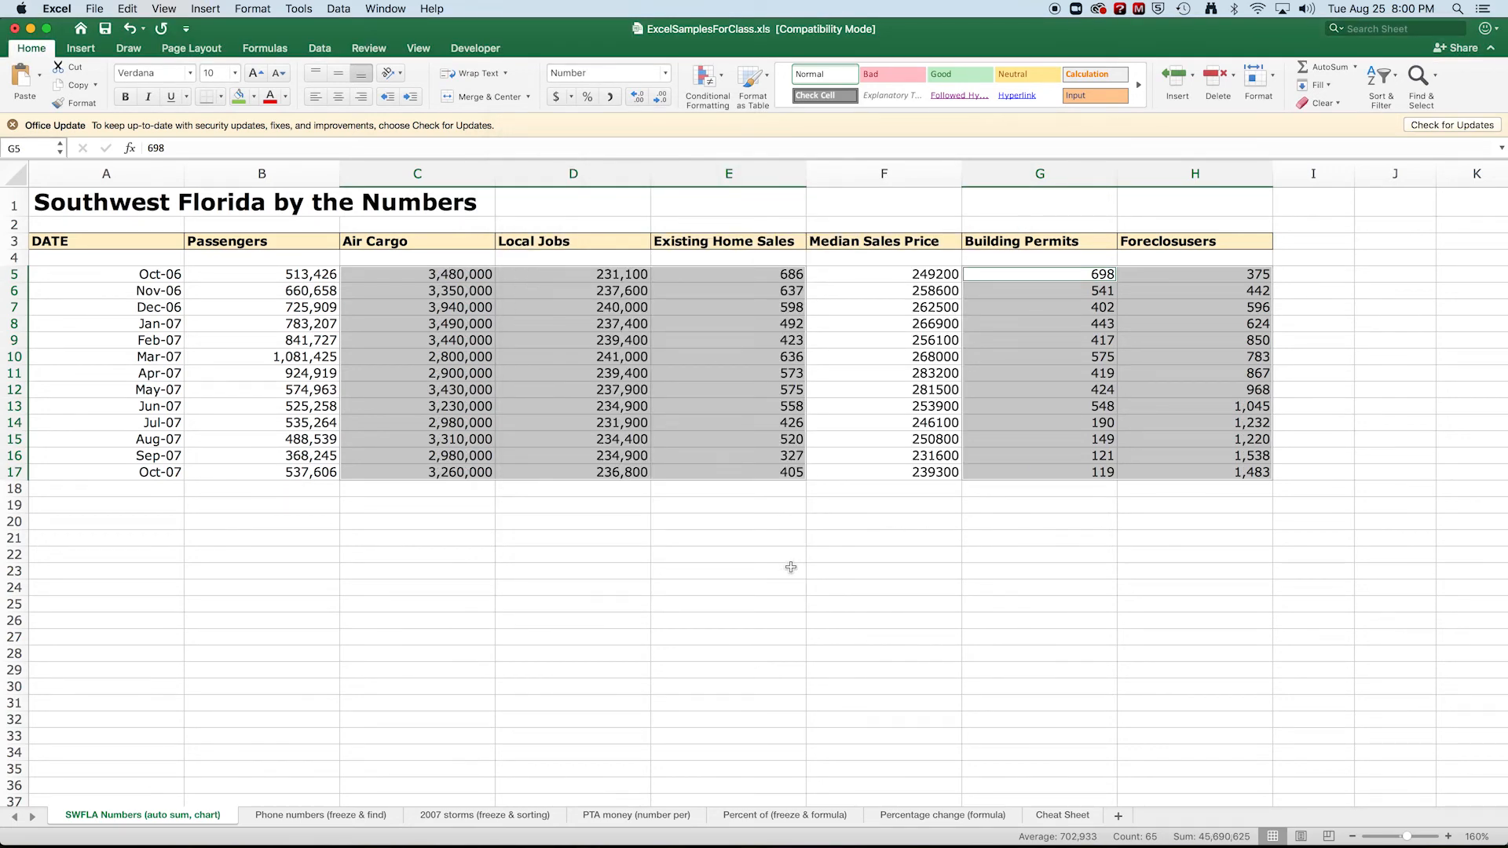
Format the Median Sales Price values in F5:F17 as Currency with the $ symbol and 0 decimal places.
{"action": "left_click_drag", "start_coordinate": [891, 273], "coordinate": [919, 474]}
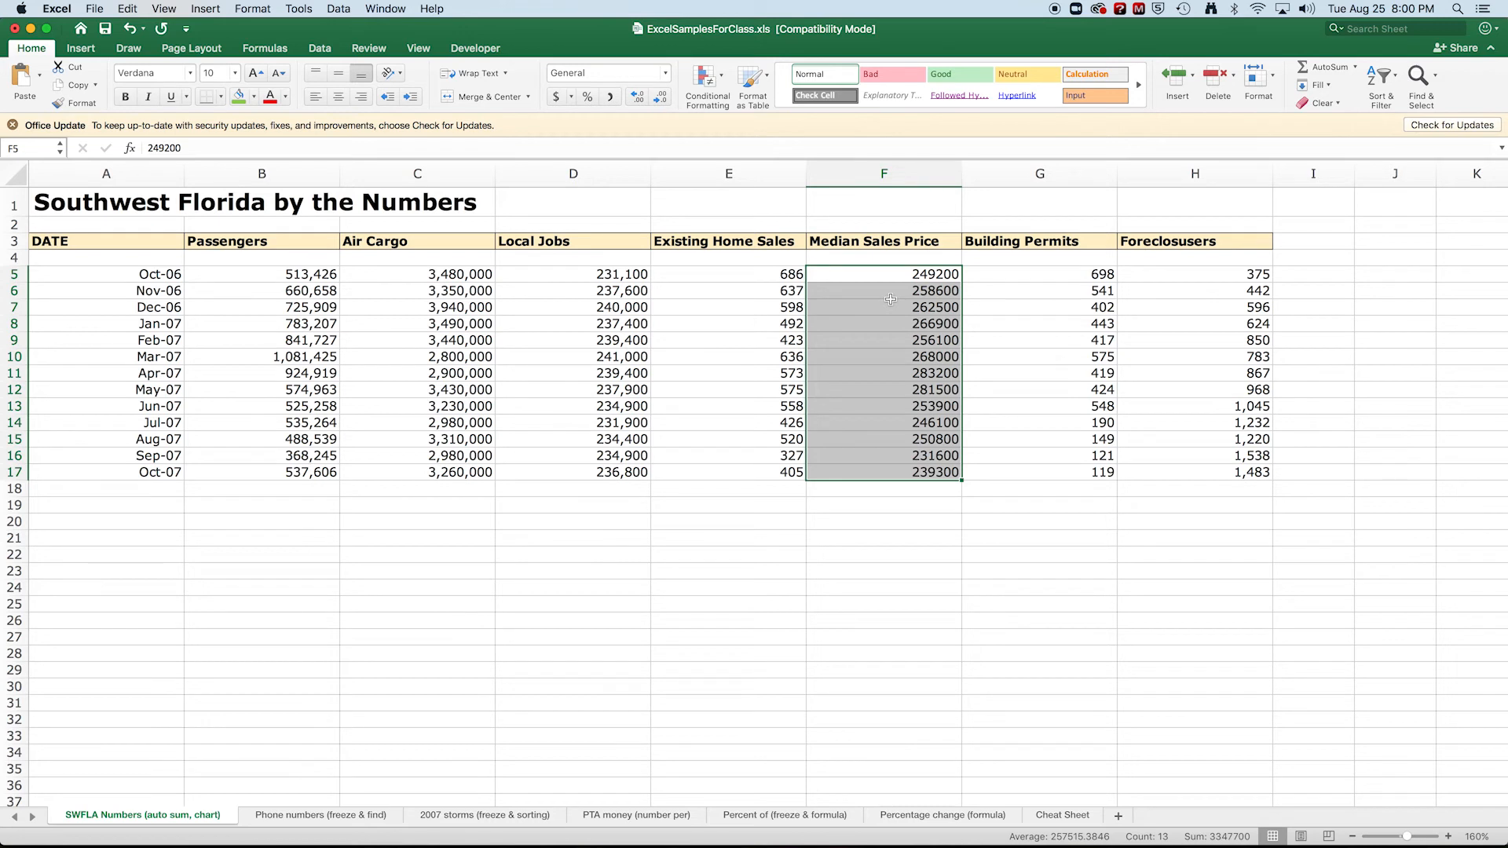
{"action": "key", "text": "super+1"}
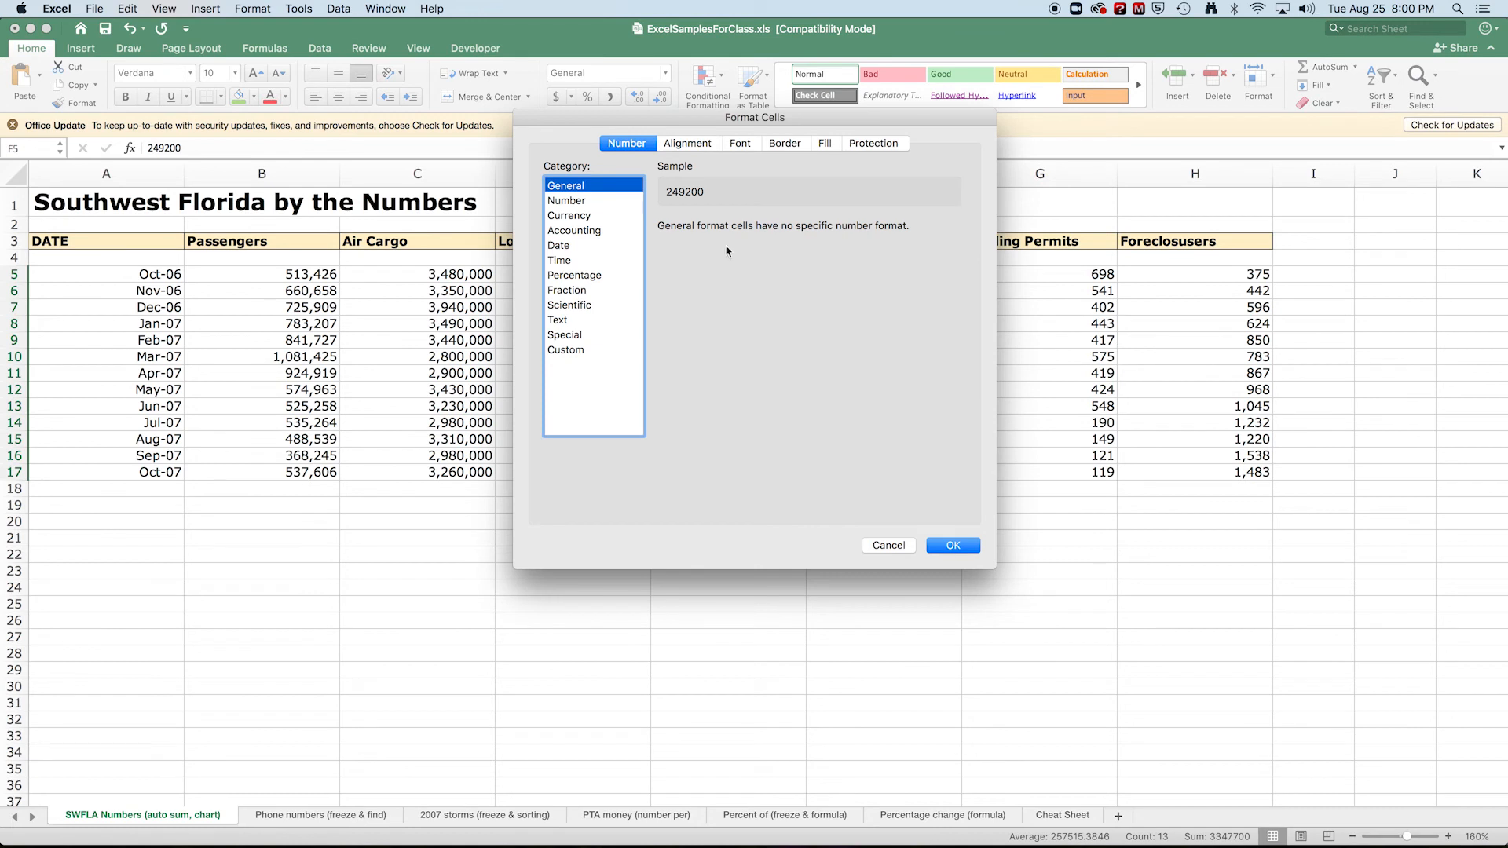
{"action": "left_click", "coordinate": [569, 217]}
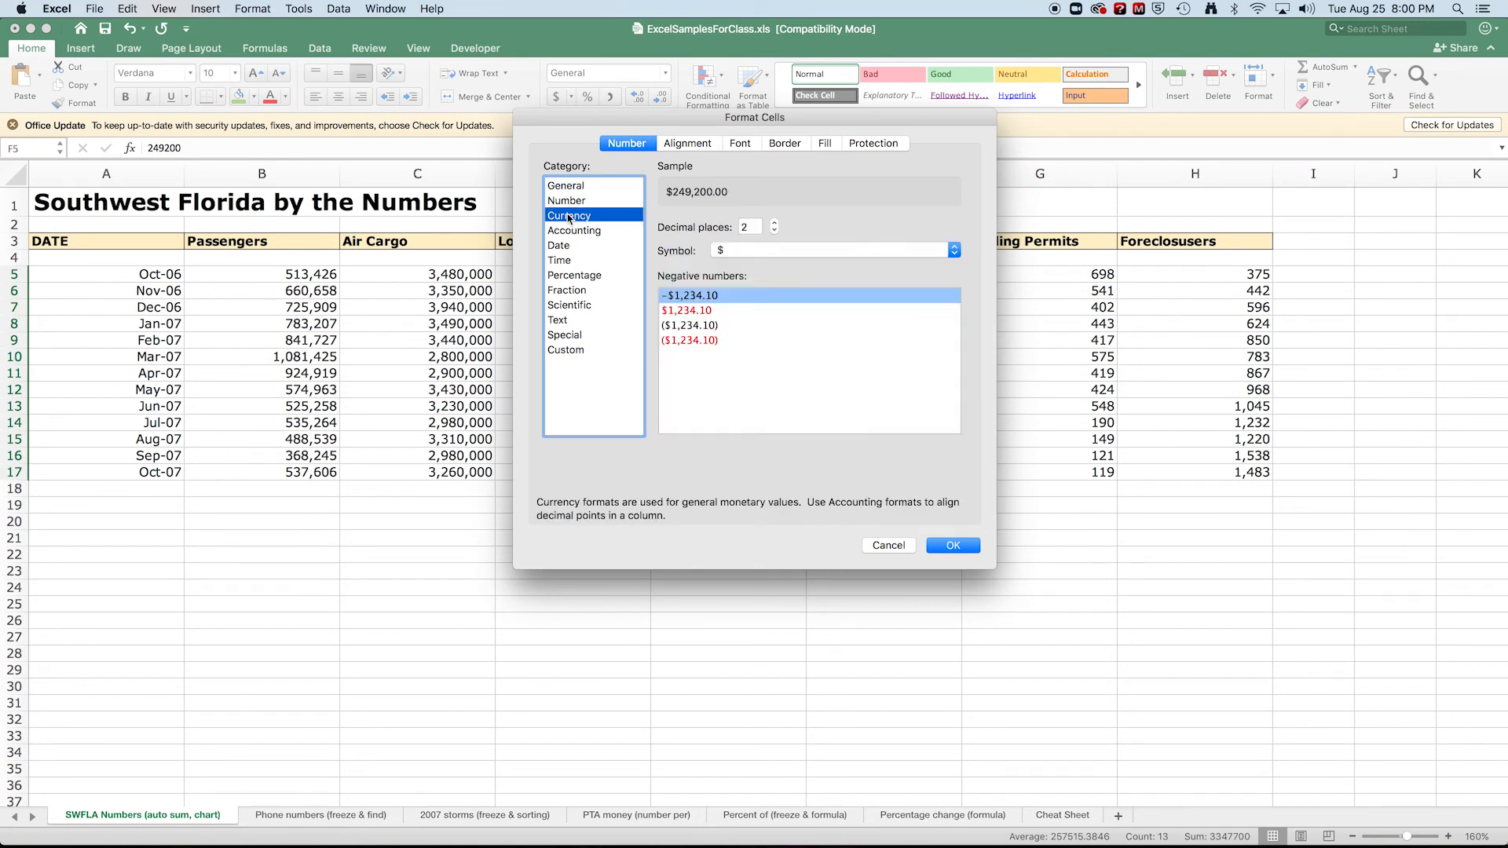
{"action": "left_click", "coordinate": [774, 231]}
{"action": "left_click", "coordinate": [775, 231]}
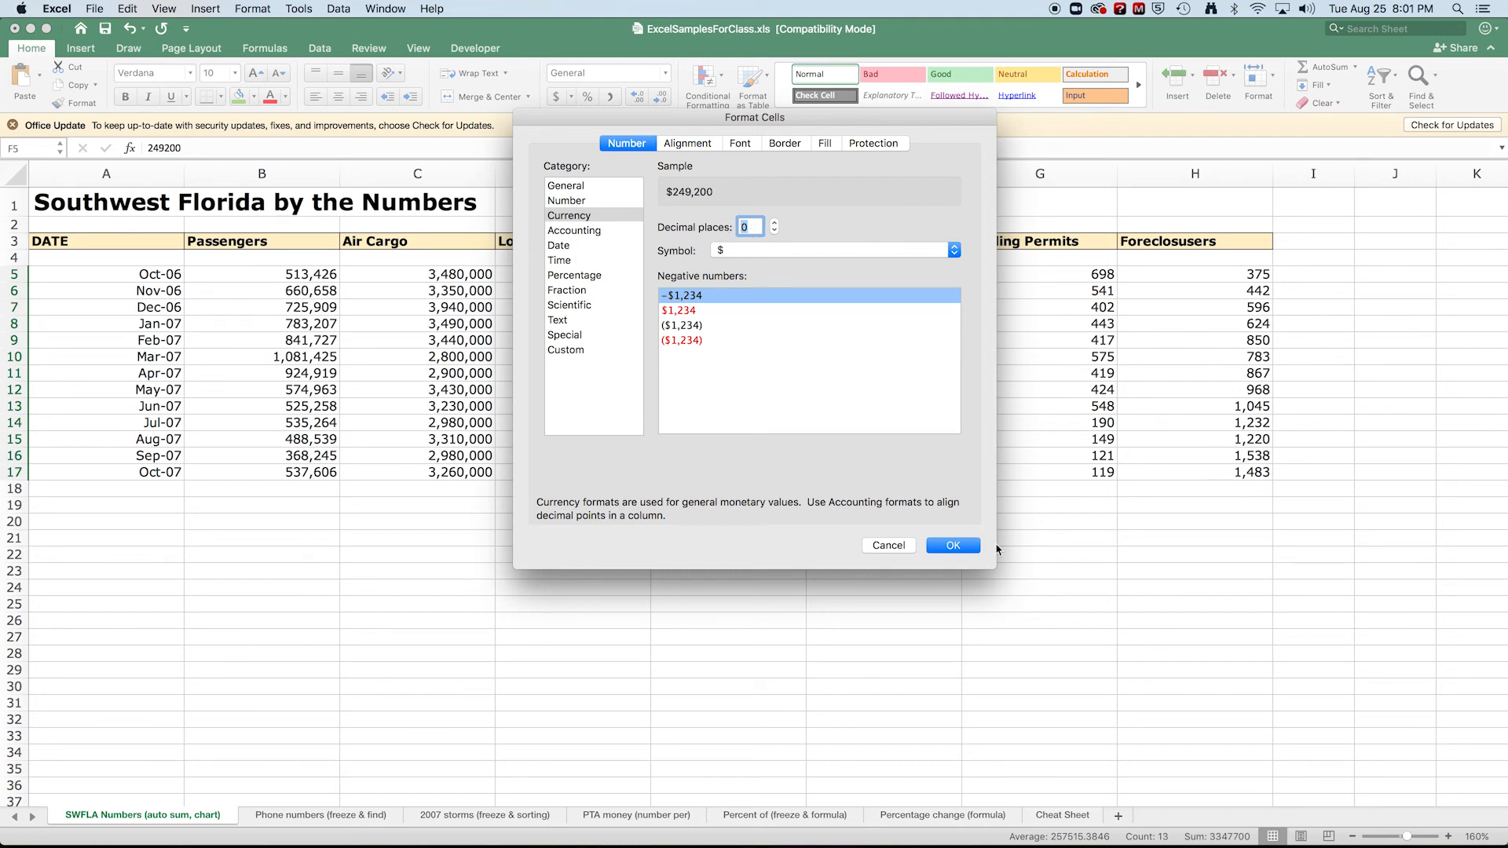
{"action": "left_click", "coordinate": [952, 546]}
{"action": "left_click", "coordinate": [855, 510]}
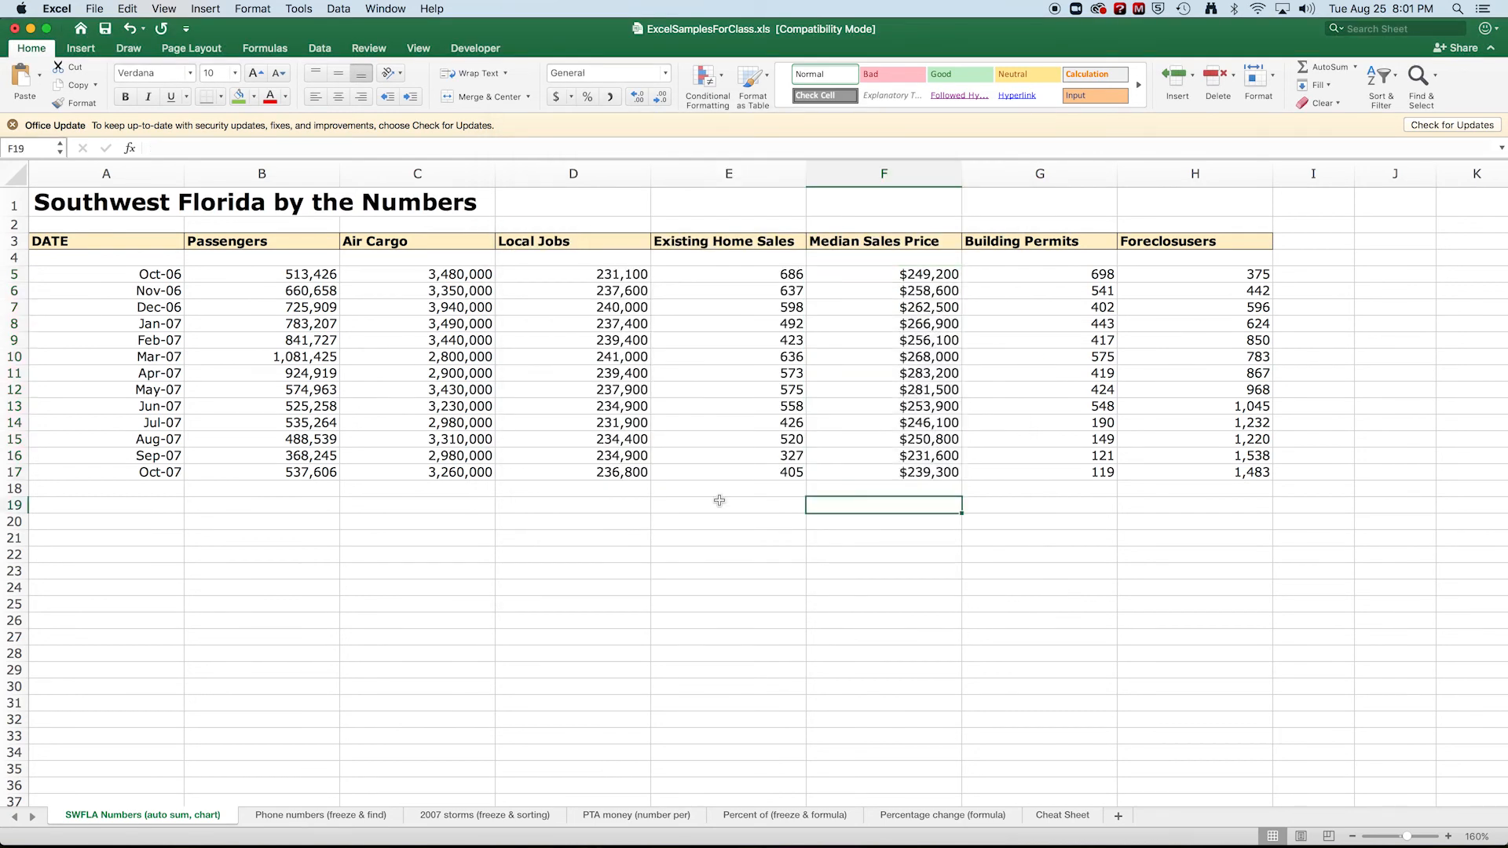